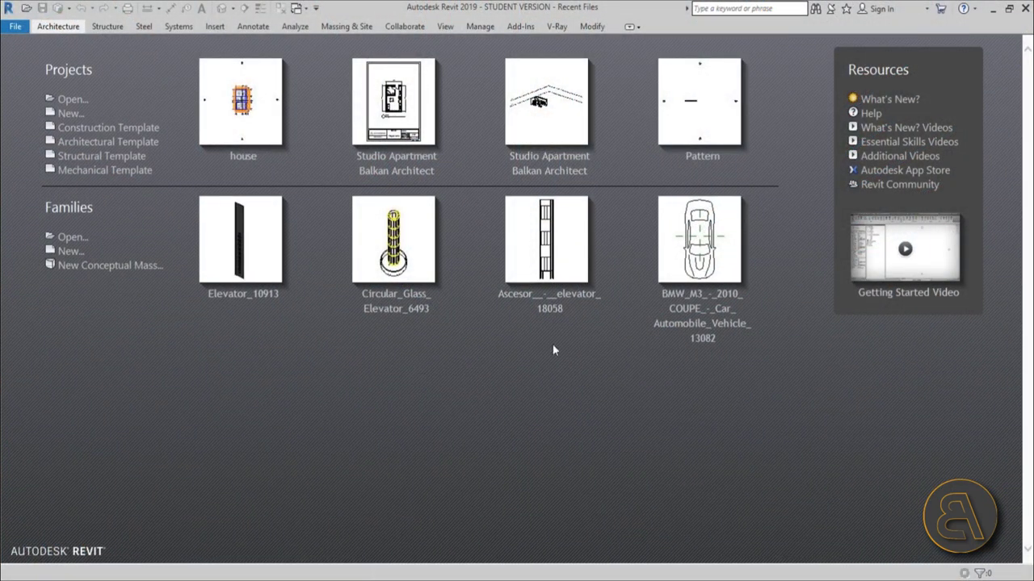
Step: Locate the downloaded elevator family file on the desktop behind the program window
double_click(635, 17)
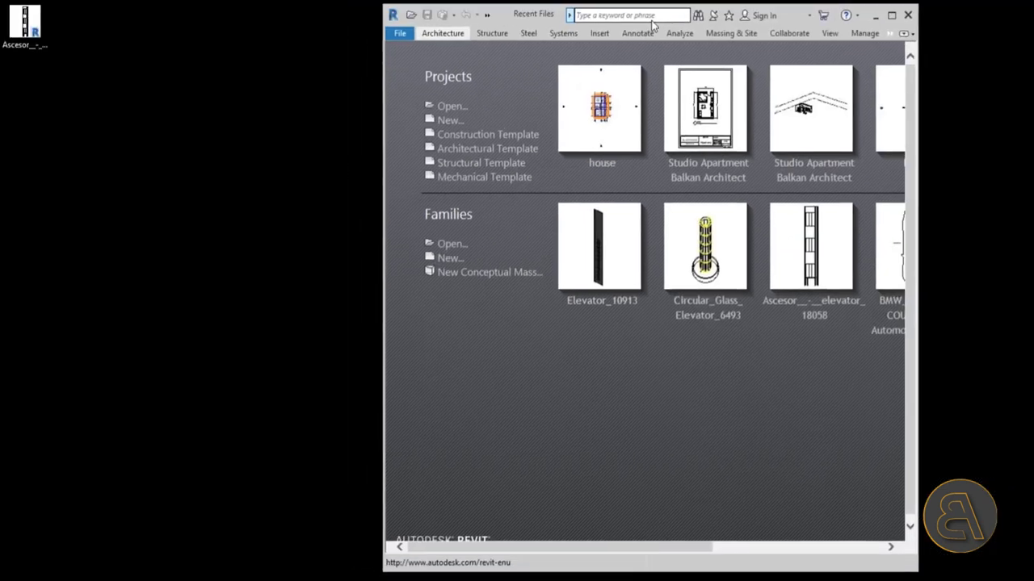
left_click(27, 40)
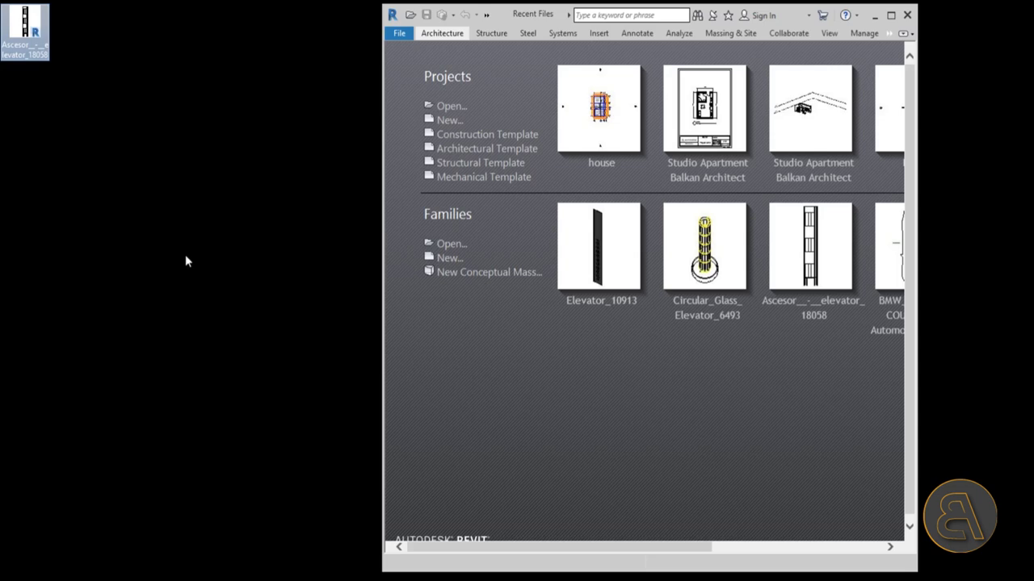
left_click(890, 14)
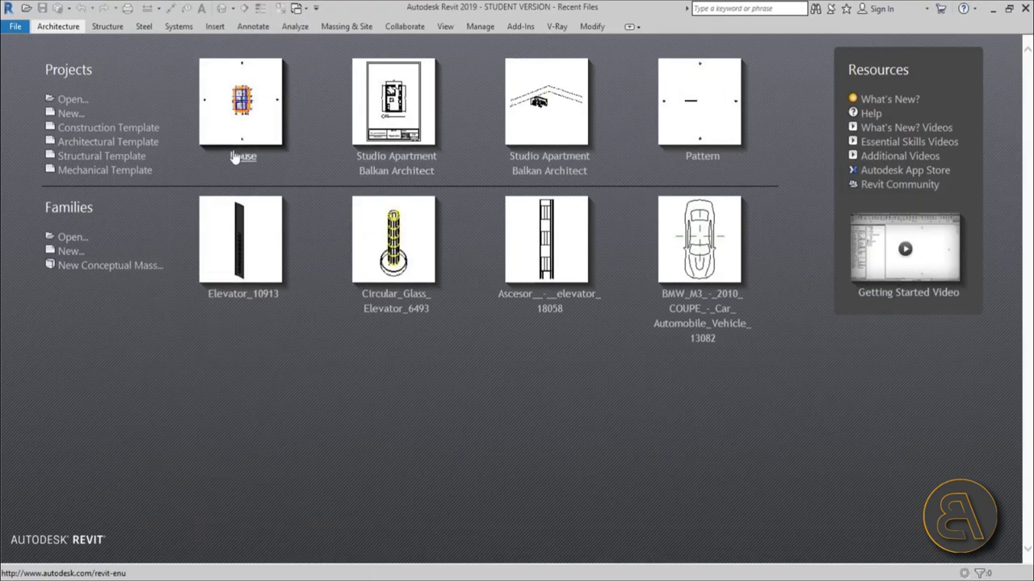
Step: Start a project from the Architectural Template and create a rectangular Generic 150mm floor on Level 1 between the elevation markers
left_click(140, 143)
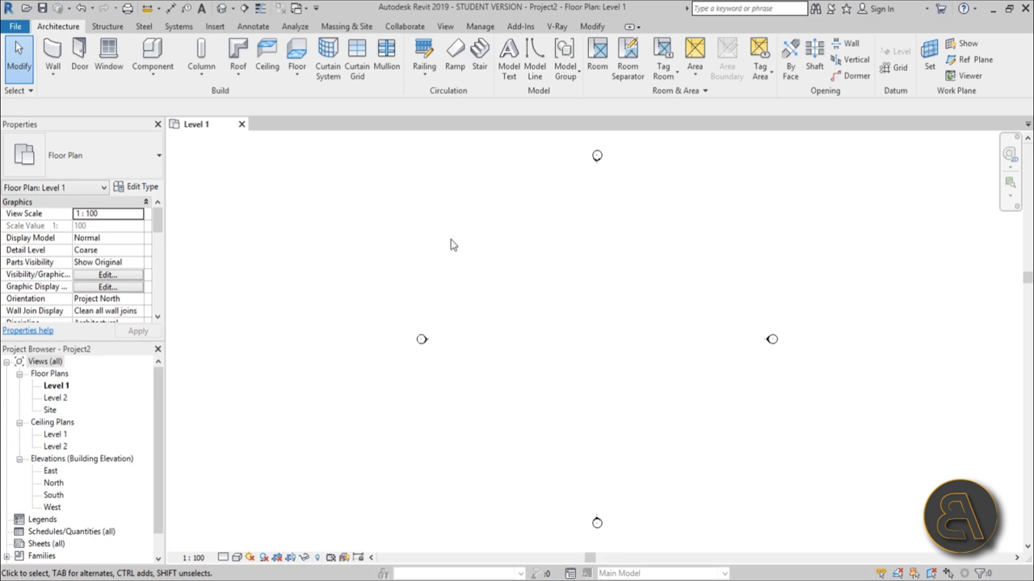
left_click(298, 58)
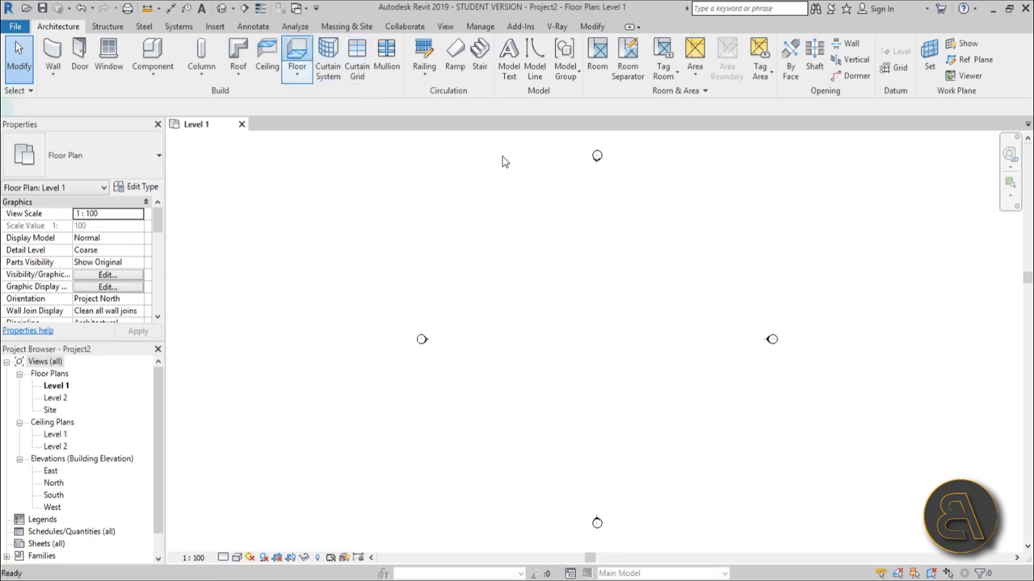
left_click(626, 44)
left_click(474, 225)
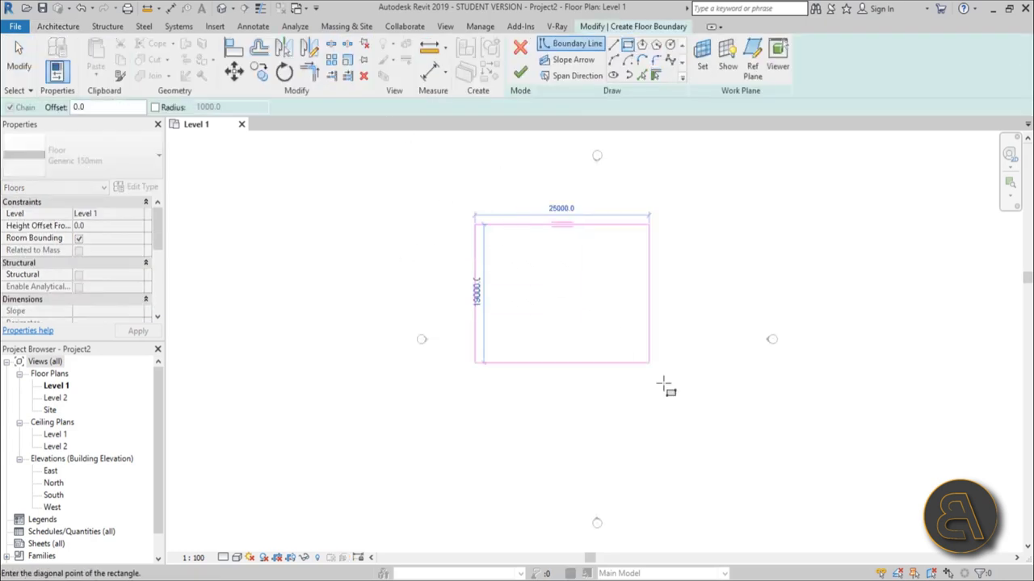
left_click(705, 428)
left_click(520, 73)
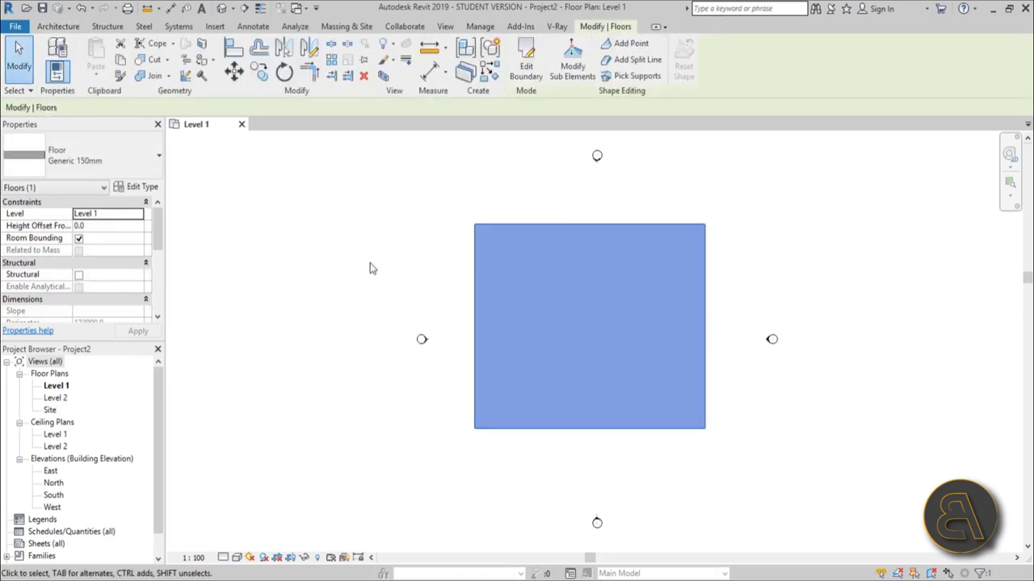
left_click(408, 253)
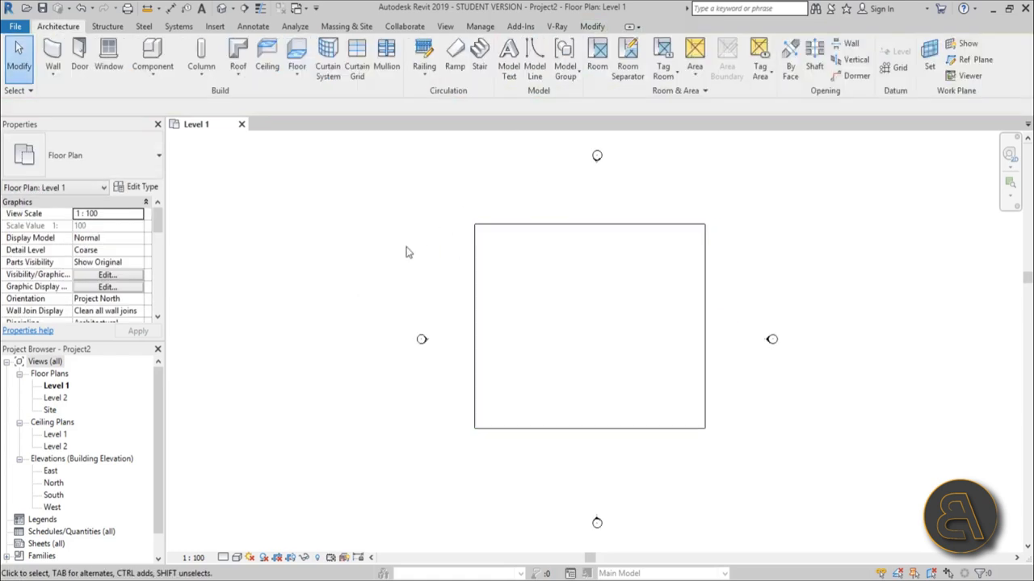
Step: In the South elevation, add a level 4000 above Level 2 by picking that level line with an offset
double_click(54, 495)
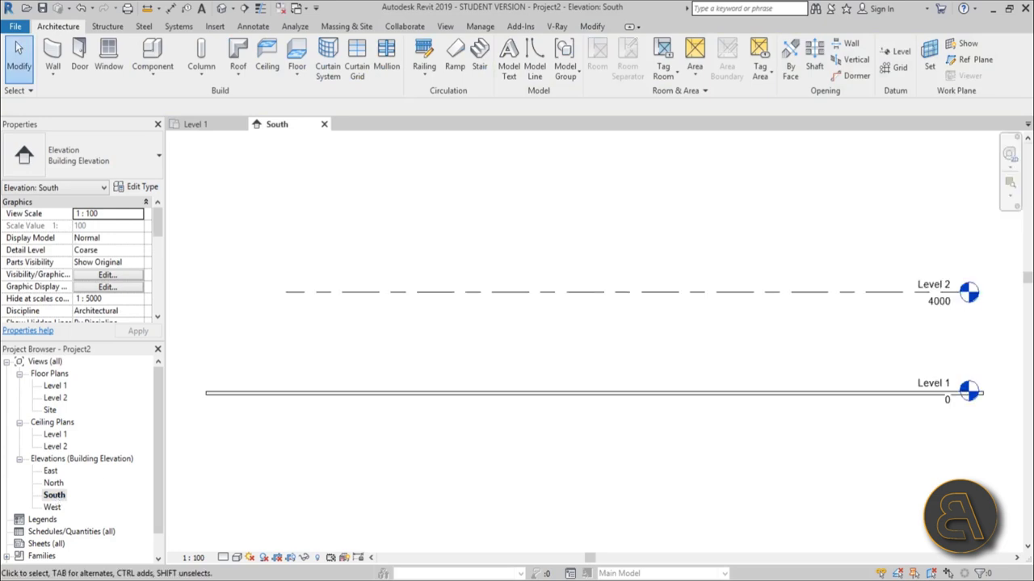
scroll(552, 404, "down", 3)
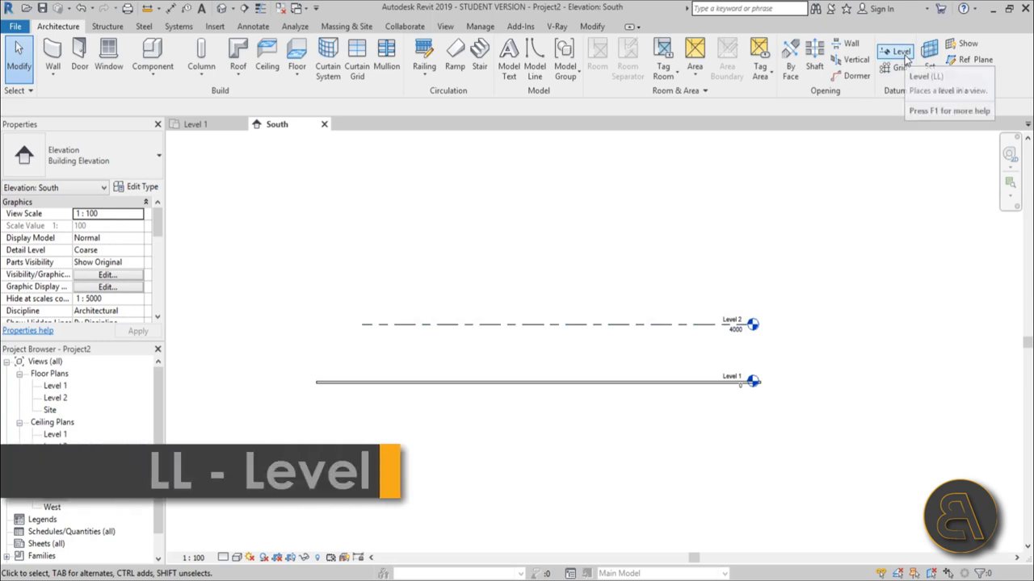
key("l")
key("l")
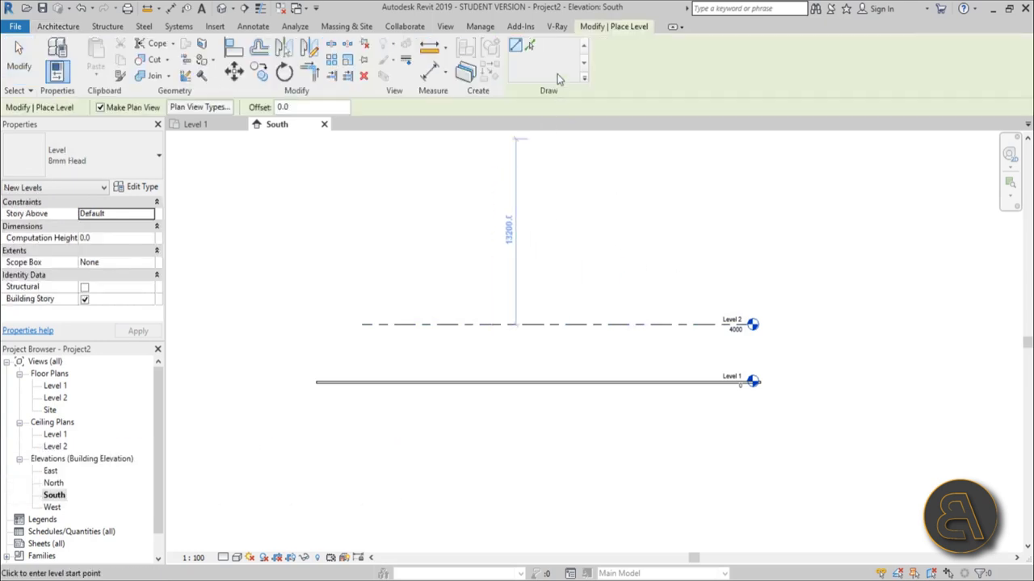
left_click(530, 46)
left_click(321, 106)
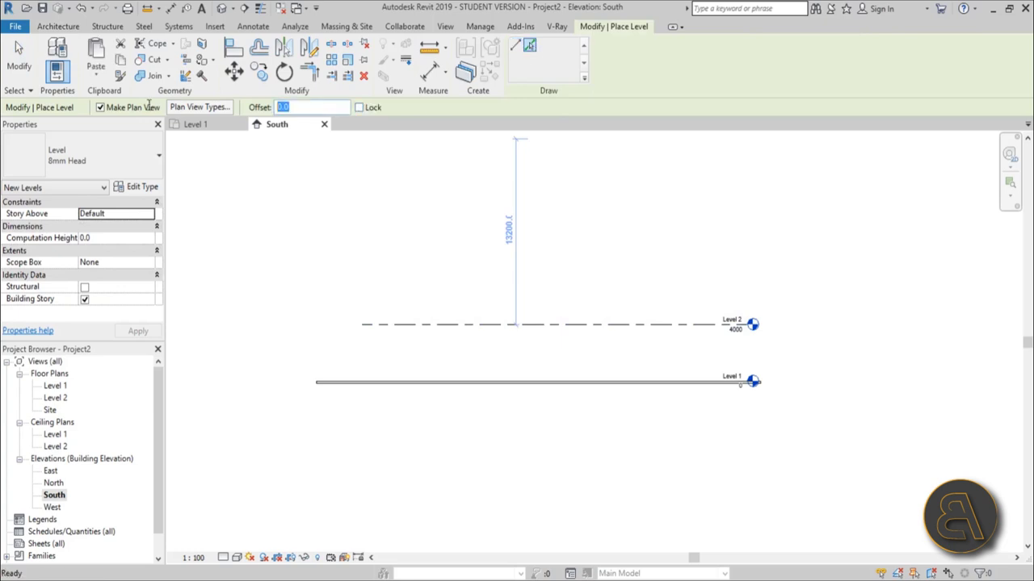
type("4000")
key("Return")
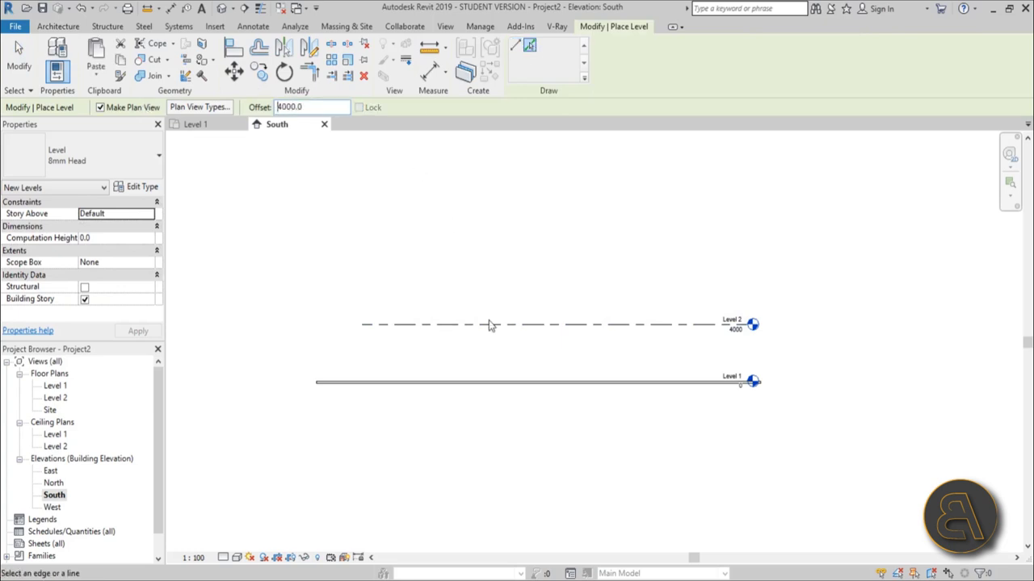
left_click(489, 324)
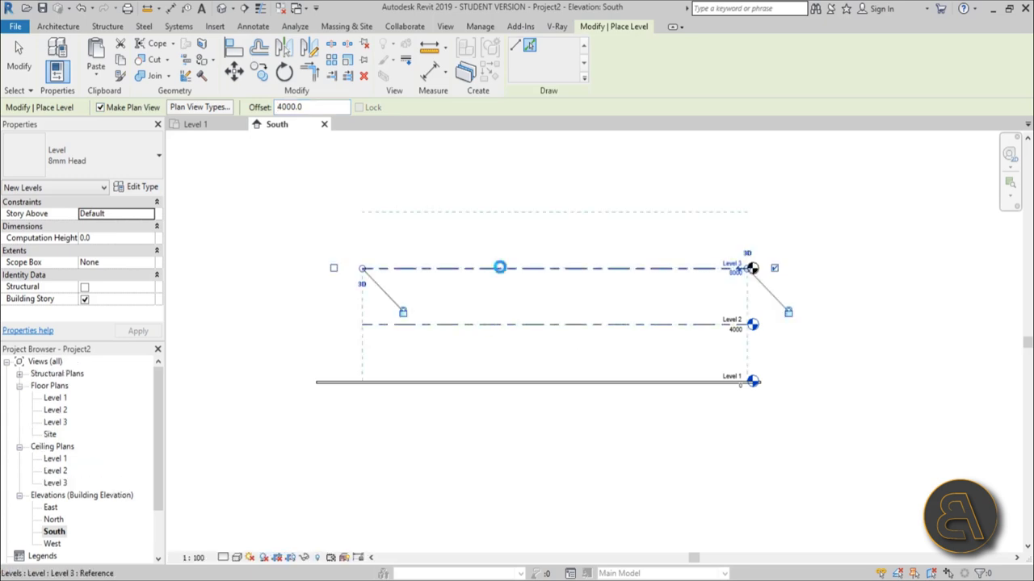
Step: Add two more levels, each offset 4000 above the previous one, and finish level placement
left_click(500, 267)
scroll(517, 254, "down", 2)
middle_click_drag(533, 242, 498, 279)
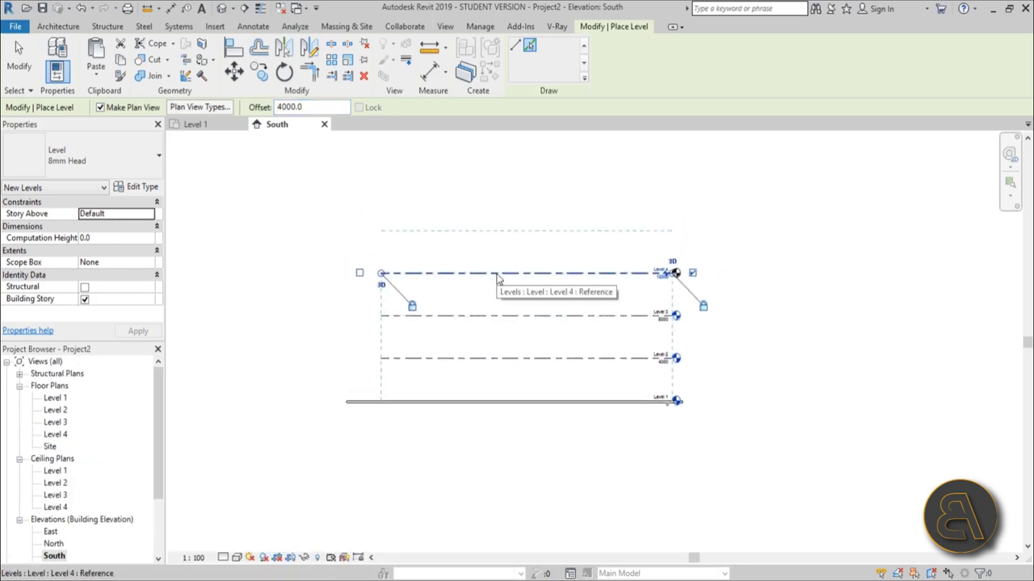
left_click(498, 276)
key("Escape")
key("Escape")
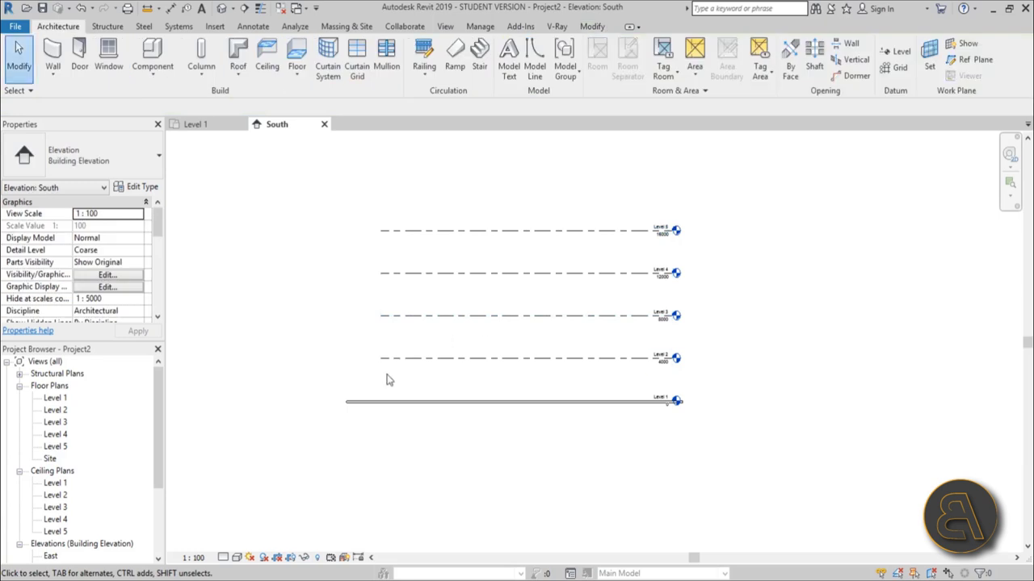
Step: Delete the topmost level, Level 5, together with its associated plan views
left_click(354, 406)
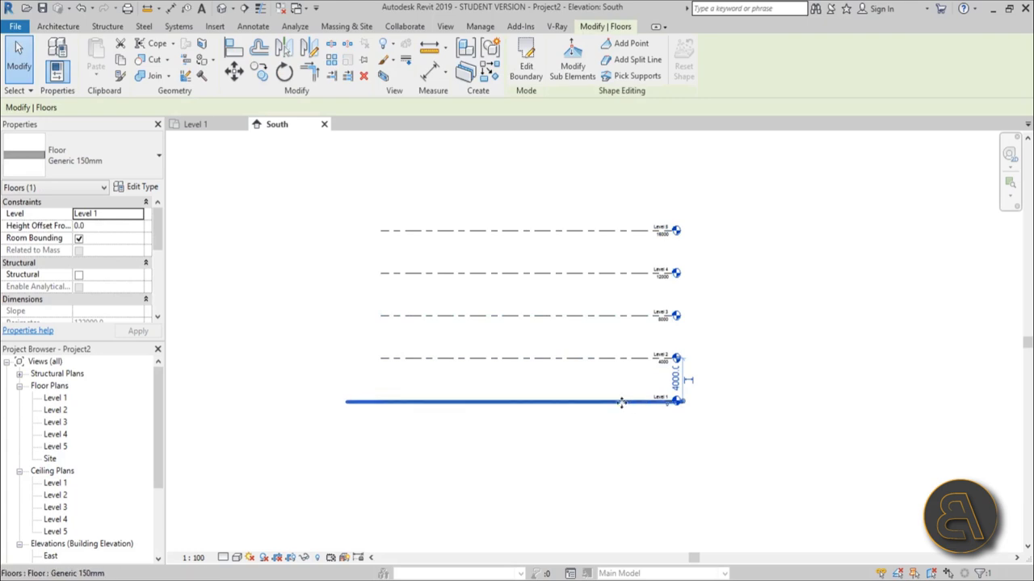
left_click(473, 232)
key("Delete")
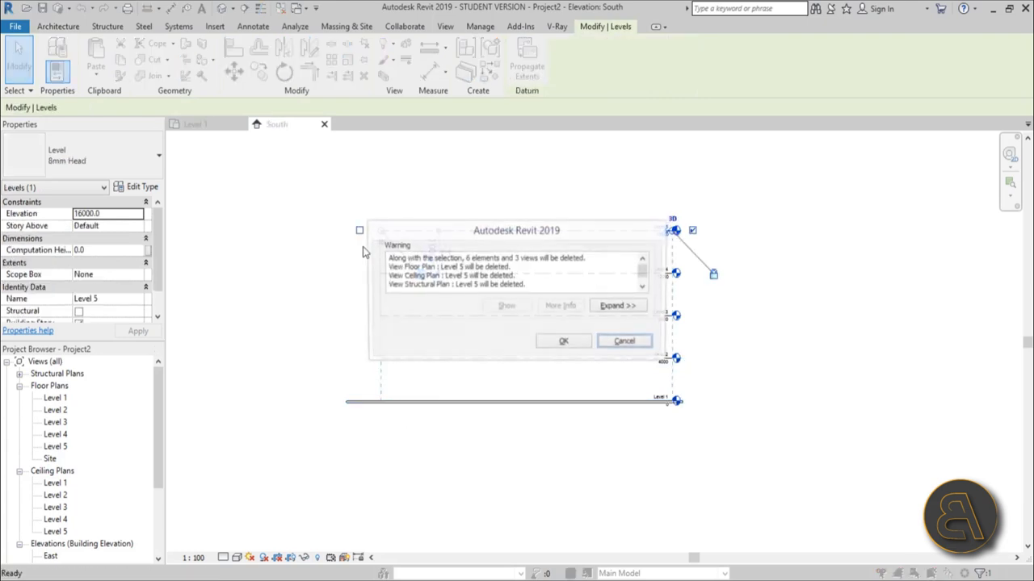
left_click(560, 342)
scroll(521, 400, "up", 2)
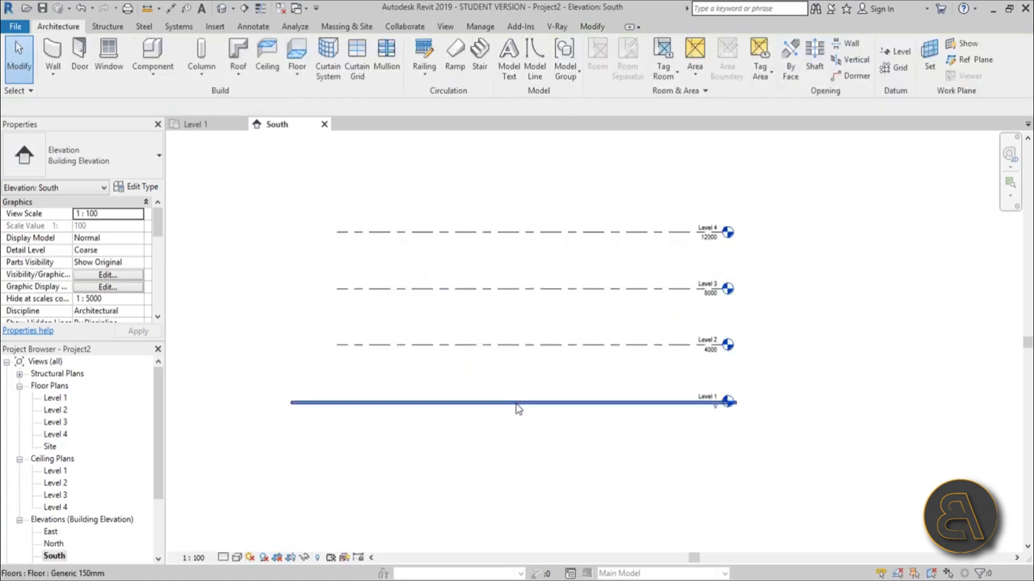
Step: Copy the Level 1 floor and paste it aligned to Levels 2, 3 and 4
left_click(517, 402)
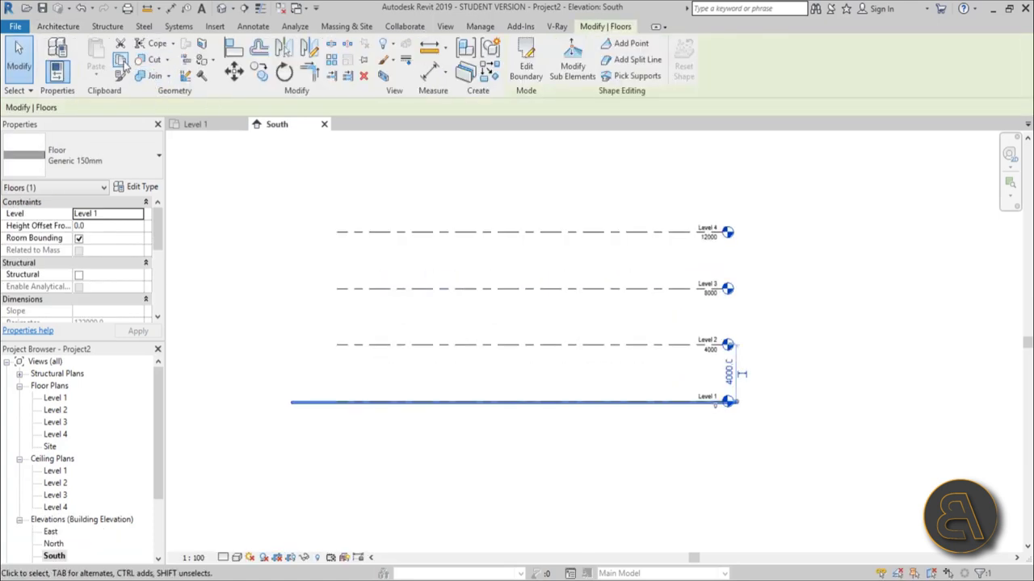
left_click(100, 75)
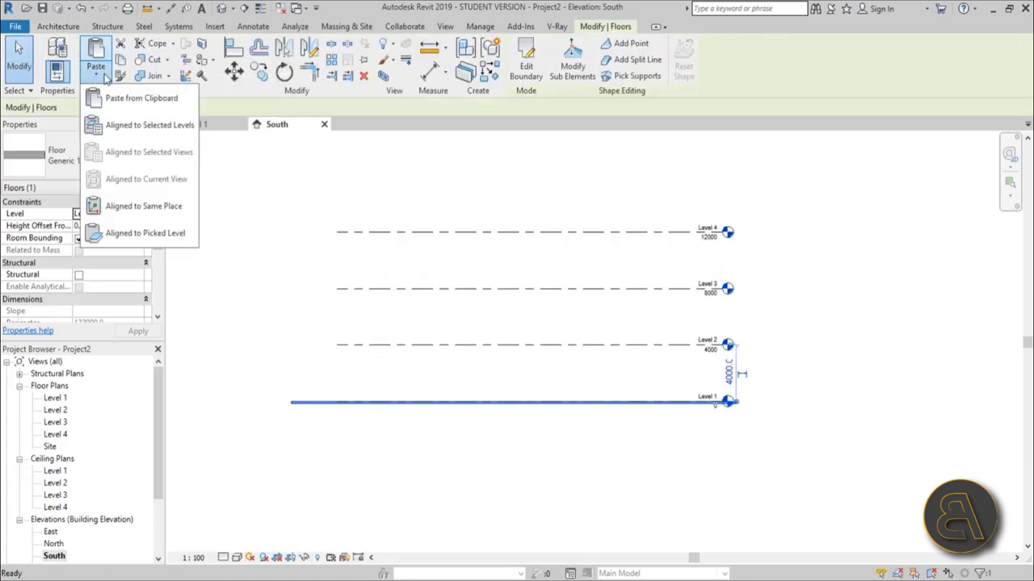
left_click(128, 124)
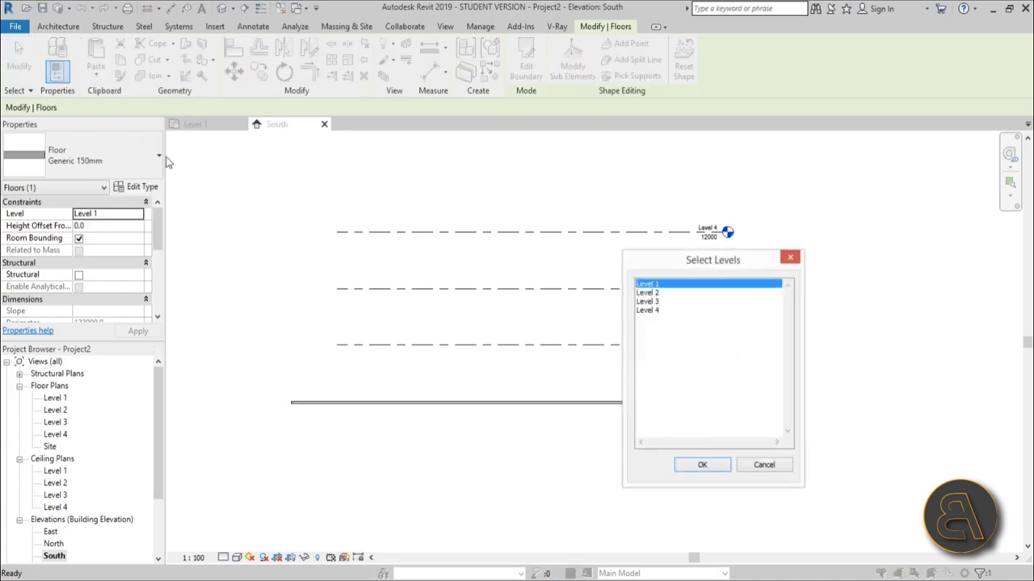
left_click_drag(667, 294, 660, 315)
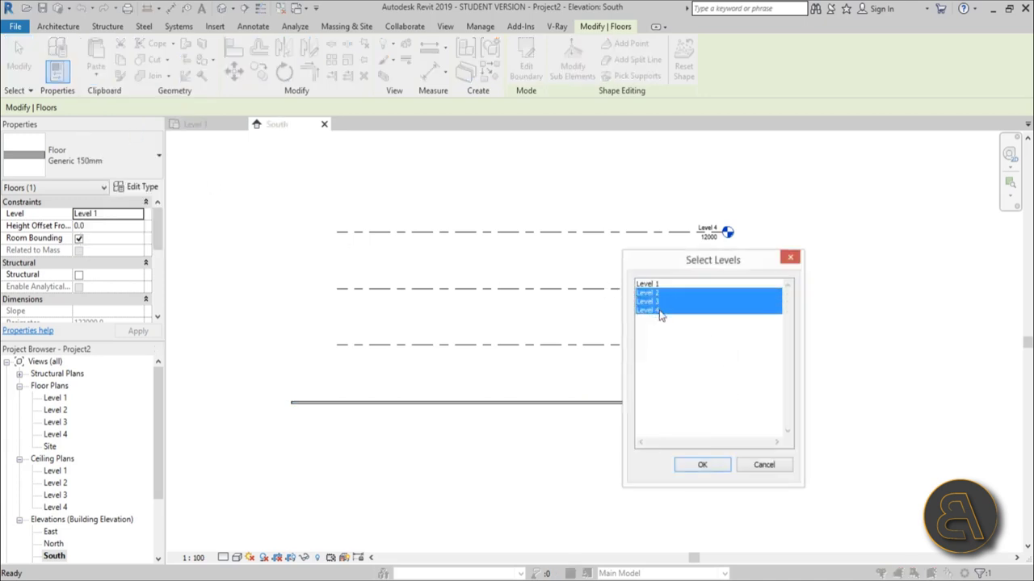
left_click(711, 466)
left_click(553, 278)
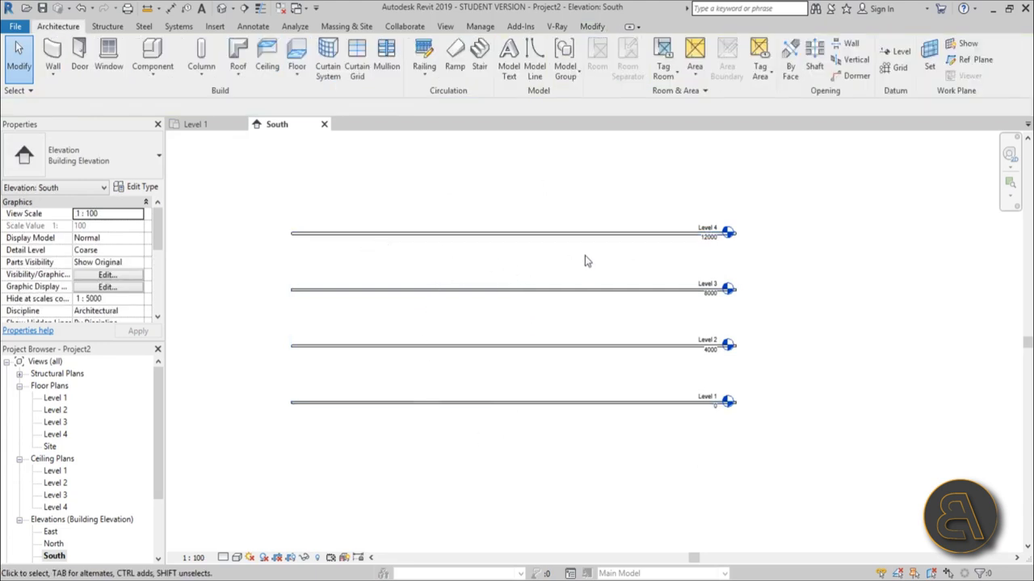
Step: With the default 3D view open, load the Ascesor__-__elevator_18058 family from the desktop into the project without placing an instance
left_click(224, 8)
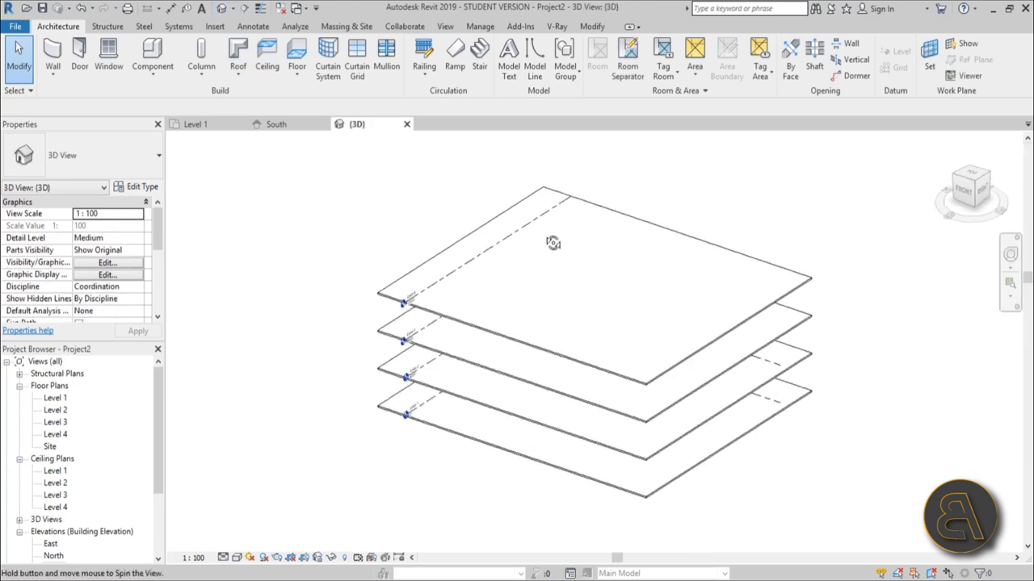
middle_click_drag(552, 243, 533, 232, "shift")
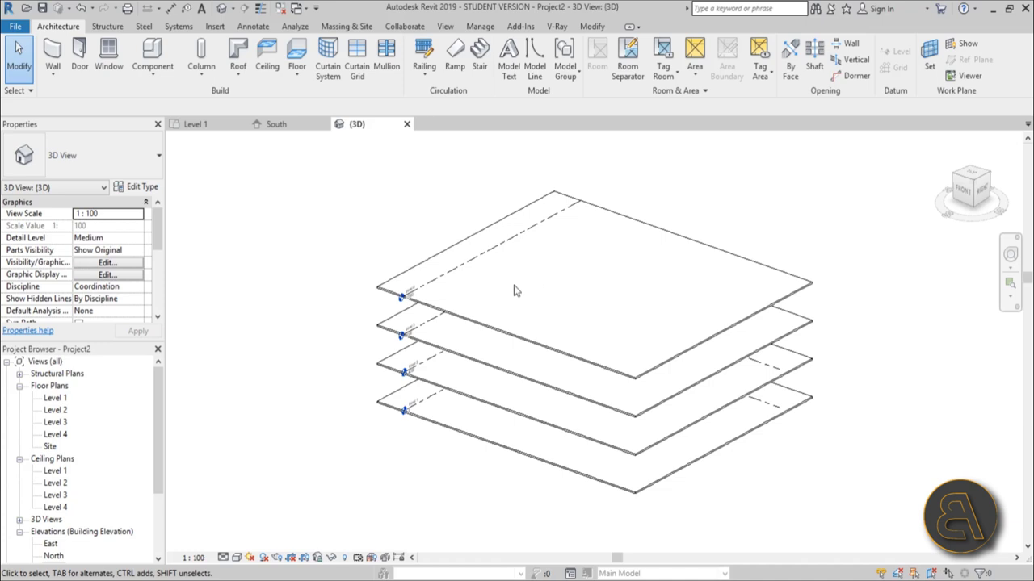
double_click(440, 12)
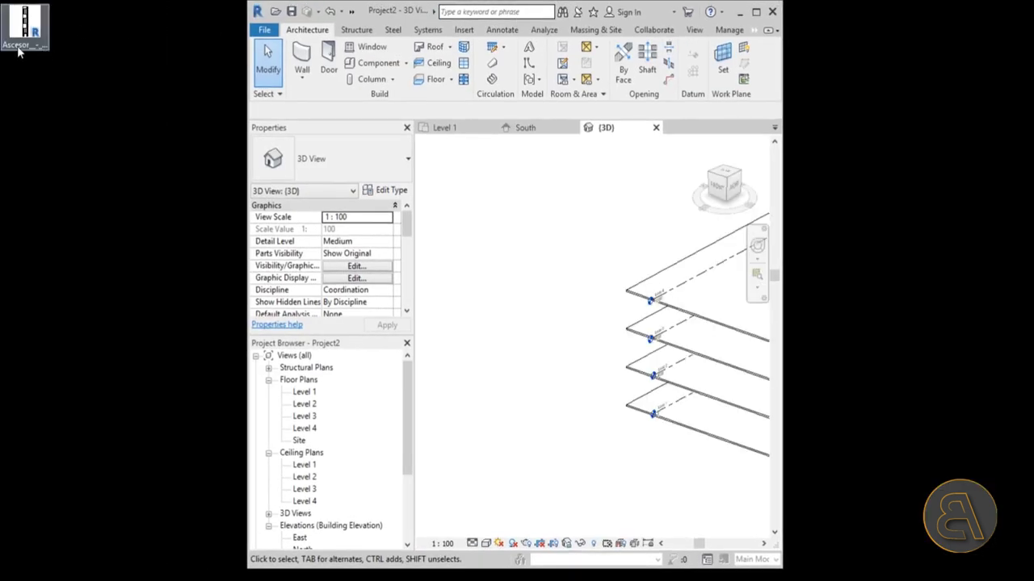
left_click_drag(180, 63, 472, 235)
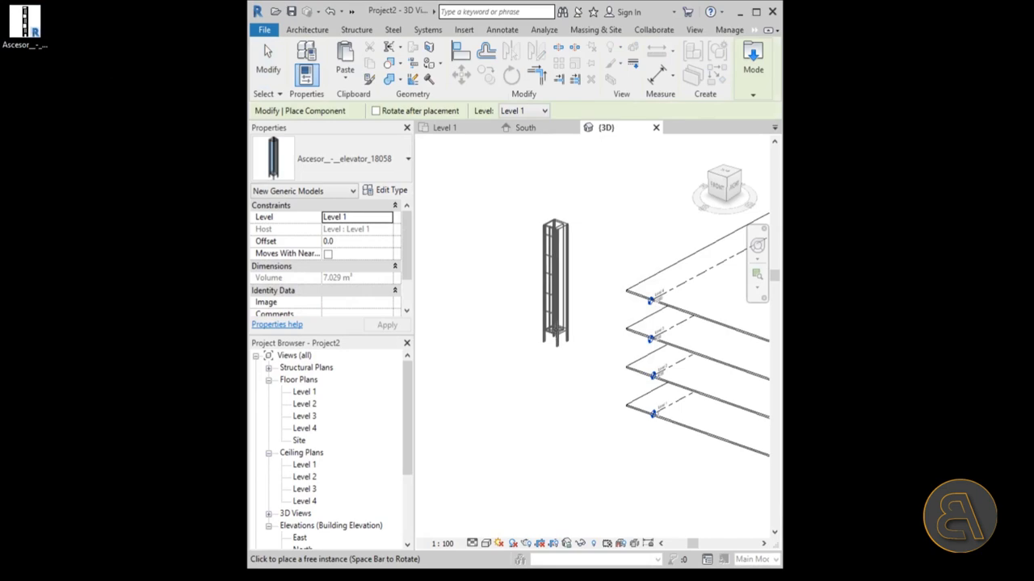
key("Escape")
key("Escape")
left_click(756, 12)
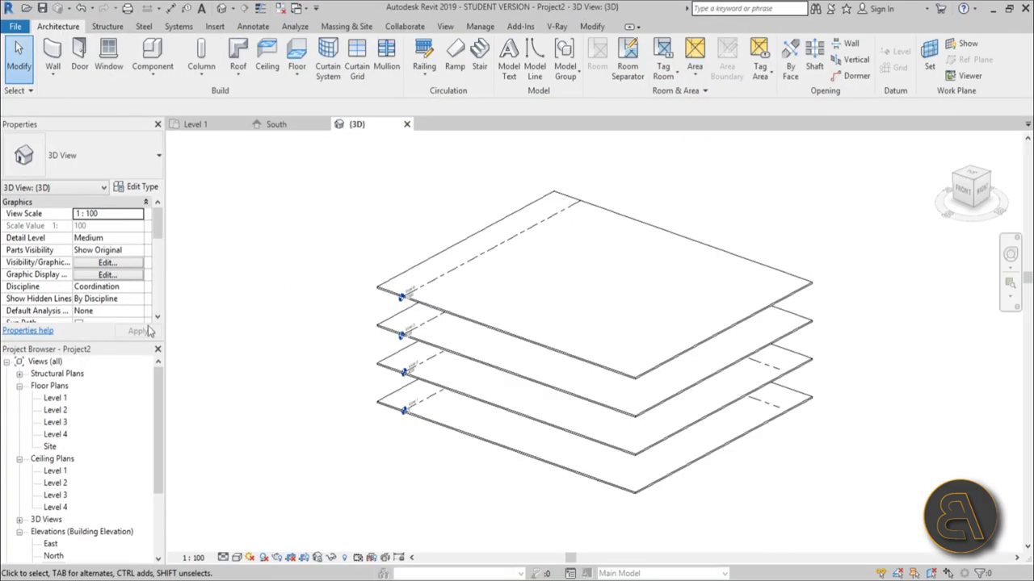
Step: Place one Ascesor__-__elevator_18058 component near the middle of the floor in the Level 1 floor plan
double_click(55, 398)
scroll(615, 320, "up", 2)
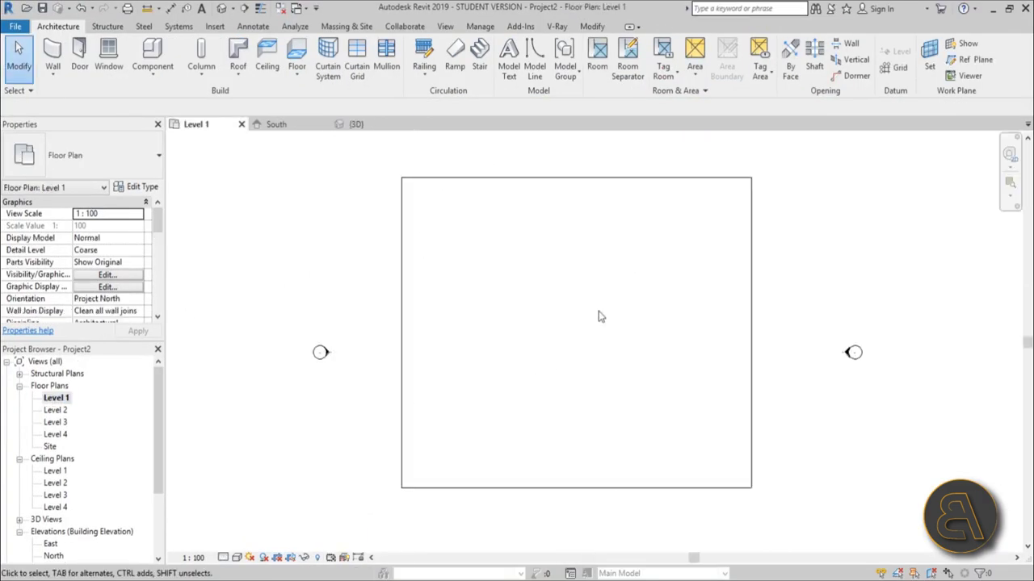
middle_click_drag(598, 315, 565, 355)
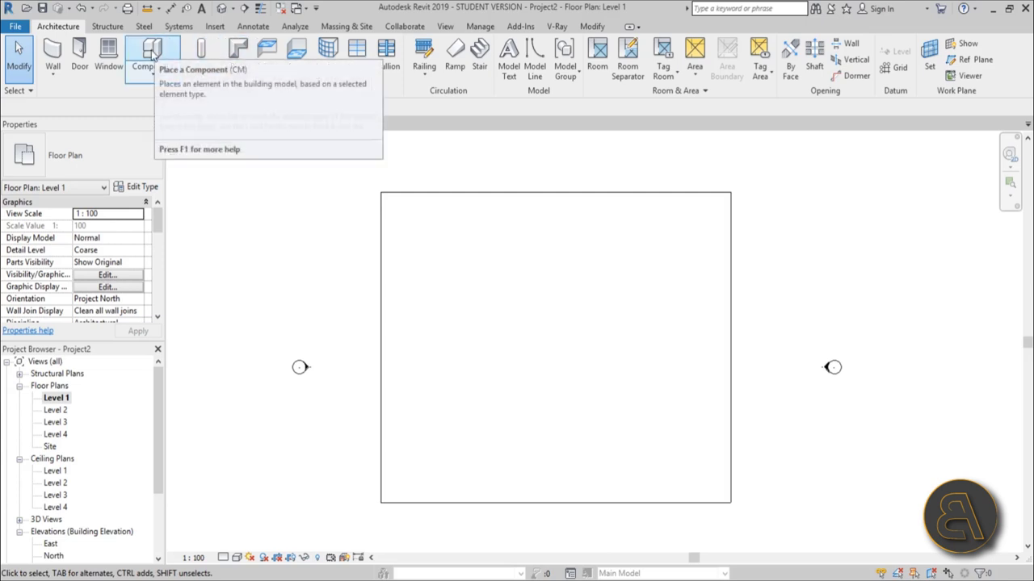
left_click(152, 54)
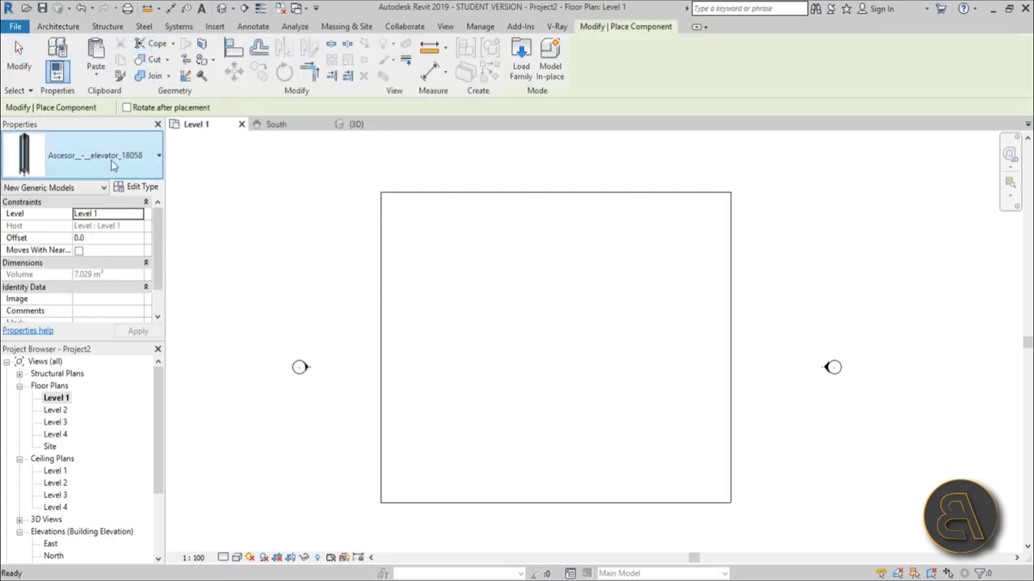
scroll(559, 358, "up", 1)
scroll(559, 358, "up", 1)
scroll(549, 343, "down", 2)
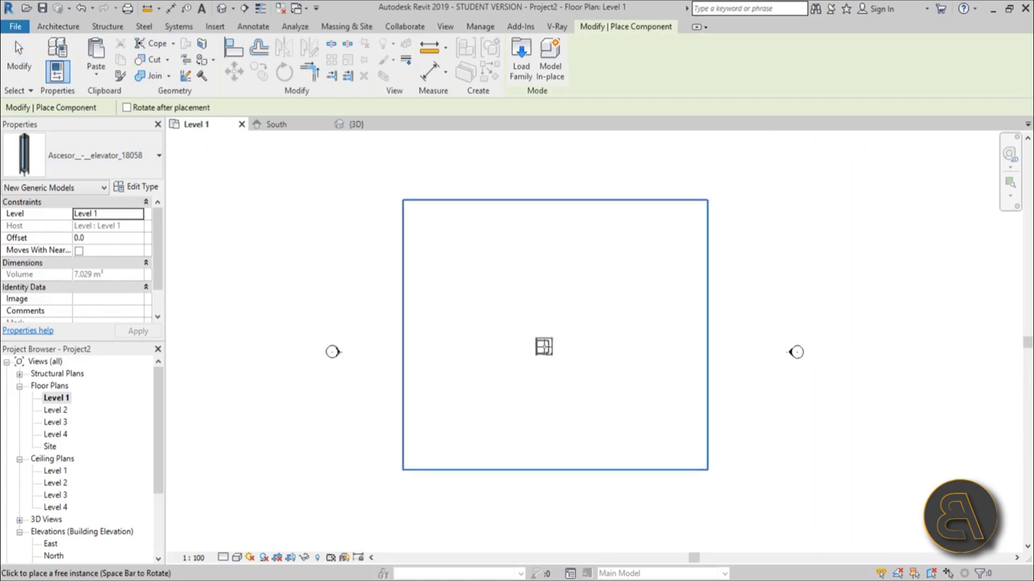
left_click(549, 344)
scroll(614, 368, "up", 3)
key("Escape")
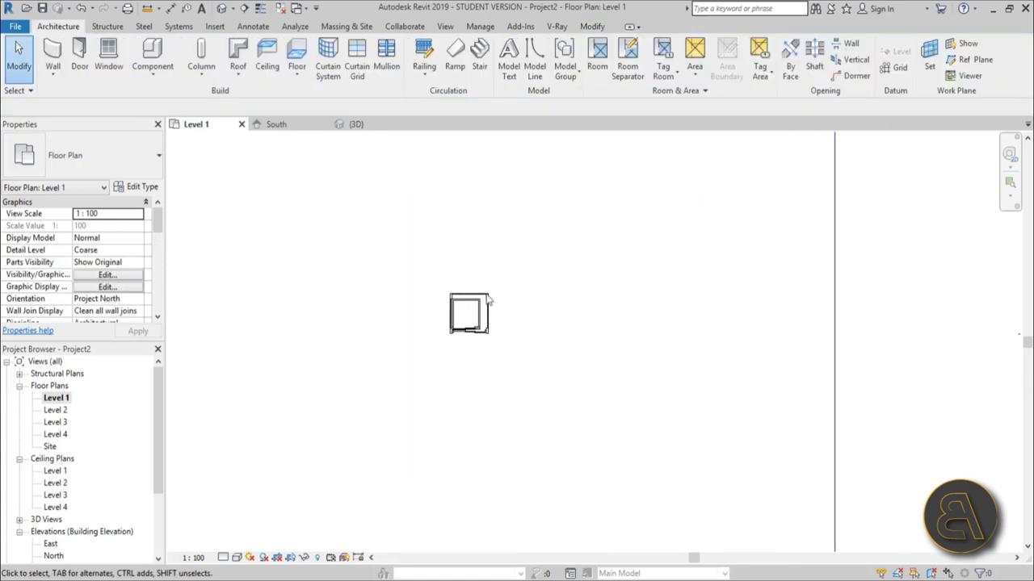
Step: Select the placed elevator in the 3D view and examine how its base and shaft meet the floor slabs
left_click(221, 8)
middle_click_drag(646, 343, 816, 232, "shift")
scroll(603, 432, "up", 4)
left_click(605, 353)
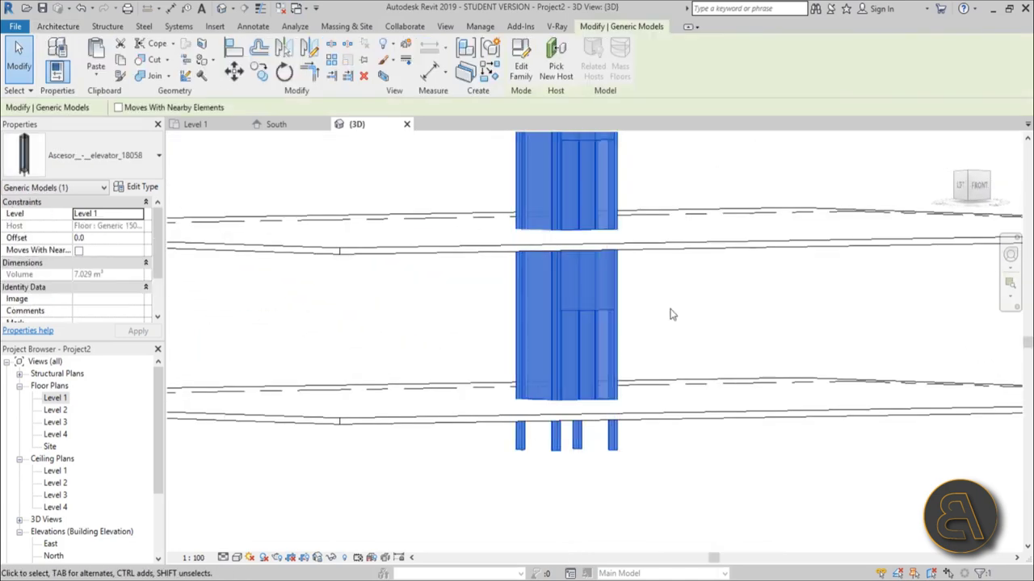
Step: Examine how far the elevator extends through the stacked floors up to the Level 4 slab in the 3D view
scroll(670, 315, "down", 1)
scroll(670, 315, "down", 1)
middle_click_drag(669, 318, 613, 255, "shift")
left_click(585, 165)
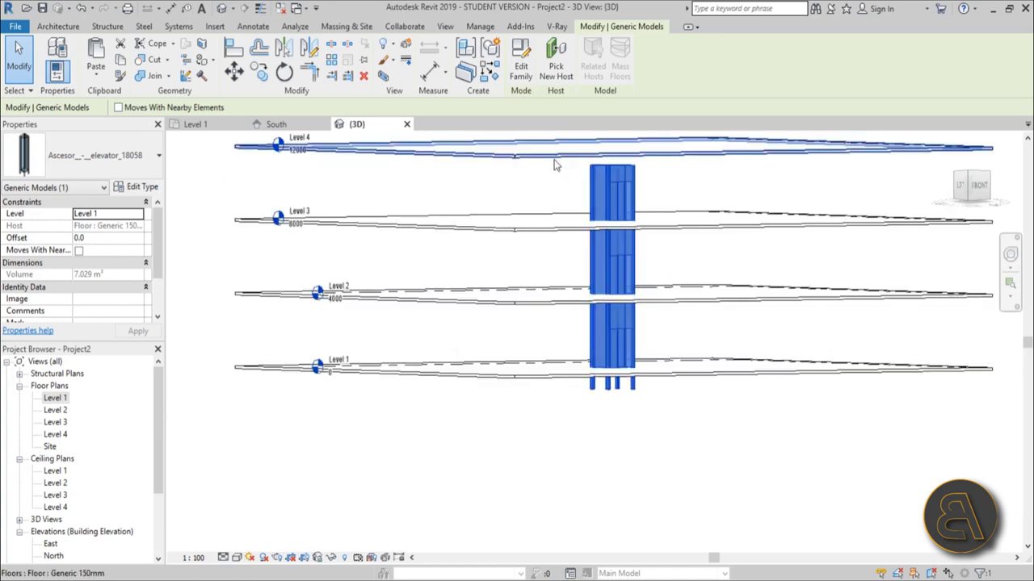
left_click(530, 217)
key("Escape")
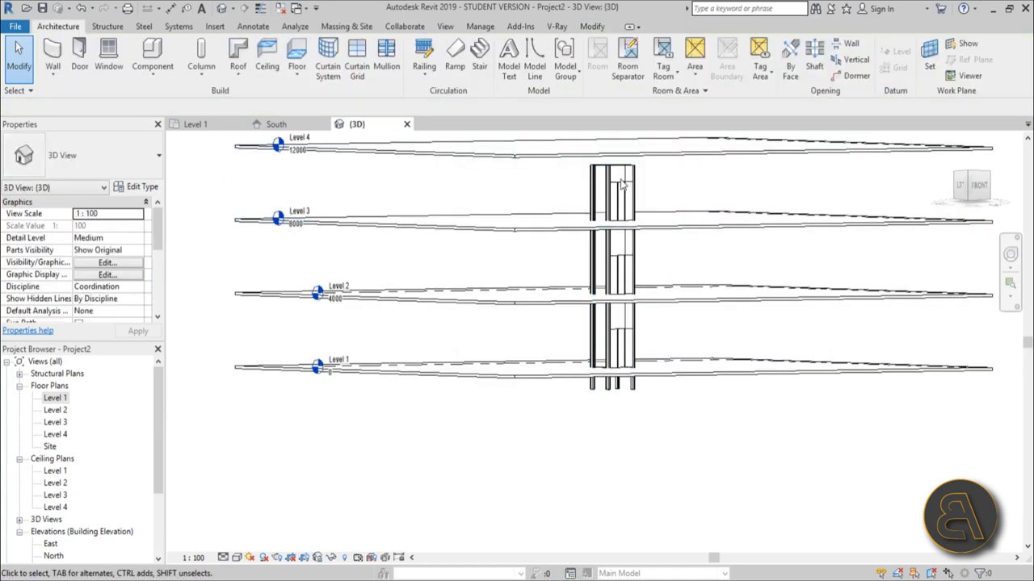
middle_click_drag(629, 283, 688, 302, "shift")
scroll(621, 283, "up", 2)
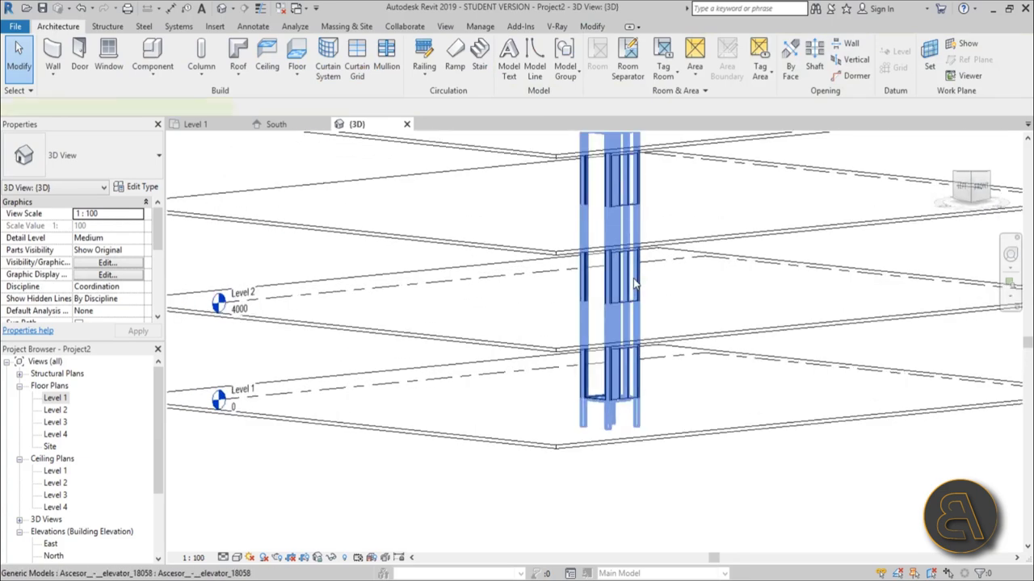
Step: Inspect the elevator family instance and the floor slabs it crosses from several angles in the 3D view
left_click(610, 275)
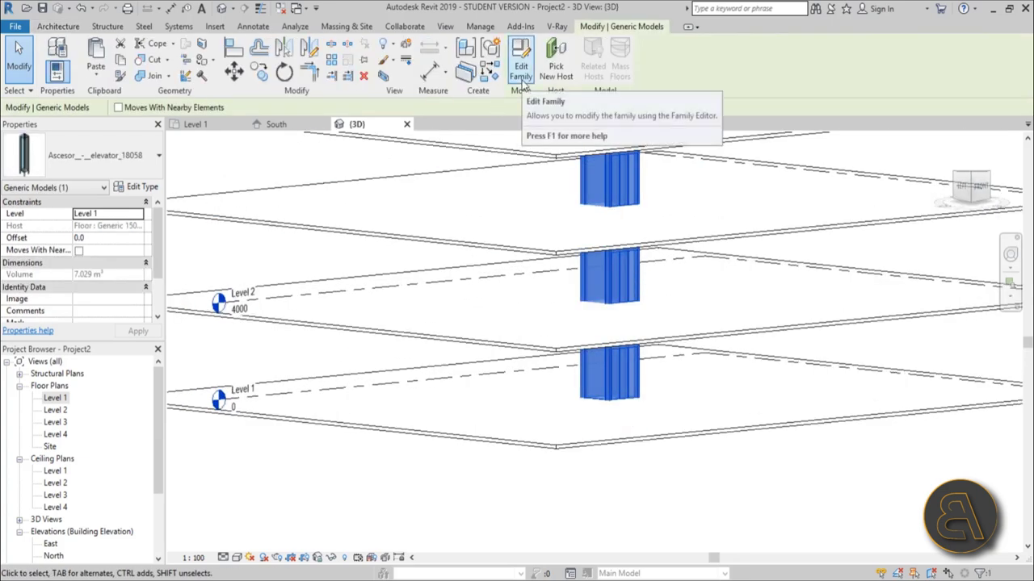
left_click(528, 425)
scroll(571, 368, "down", 1)
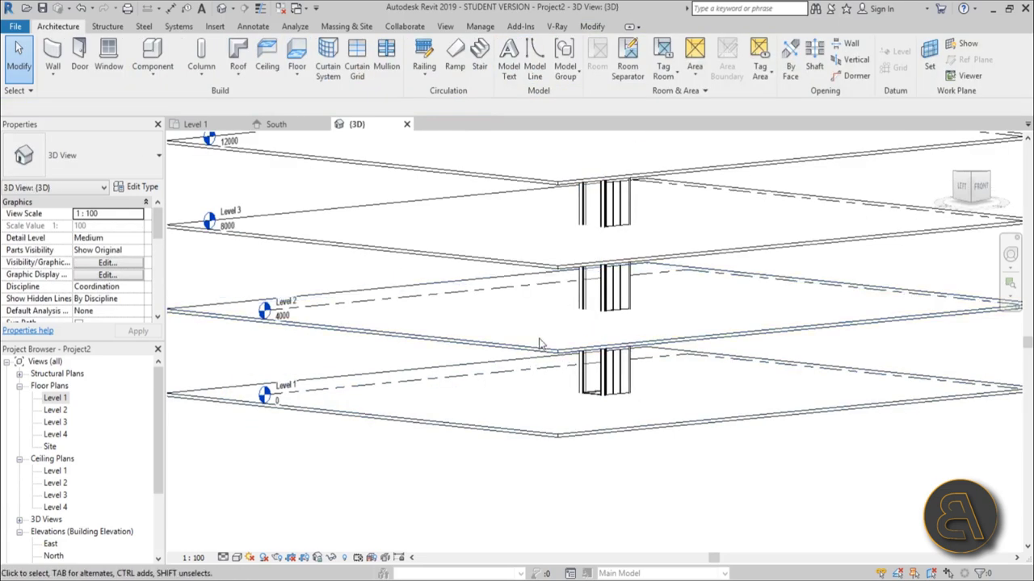
left_click(599, 300)
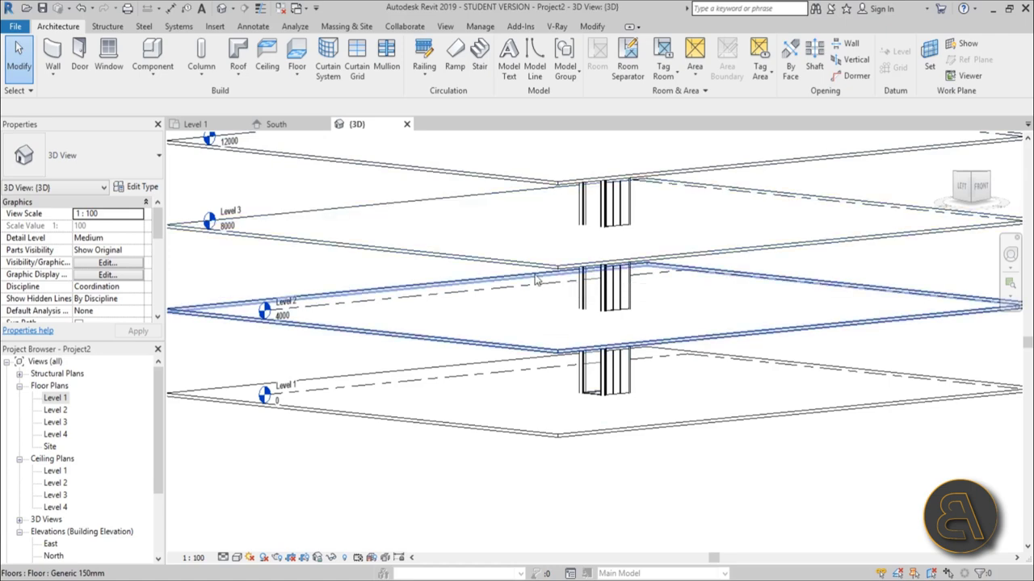
scroll(570, 300, "down", 2)
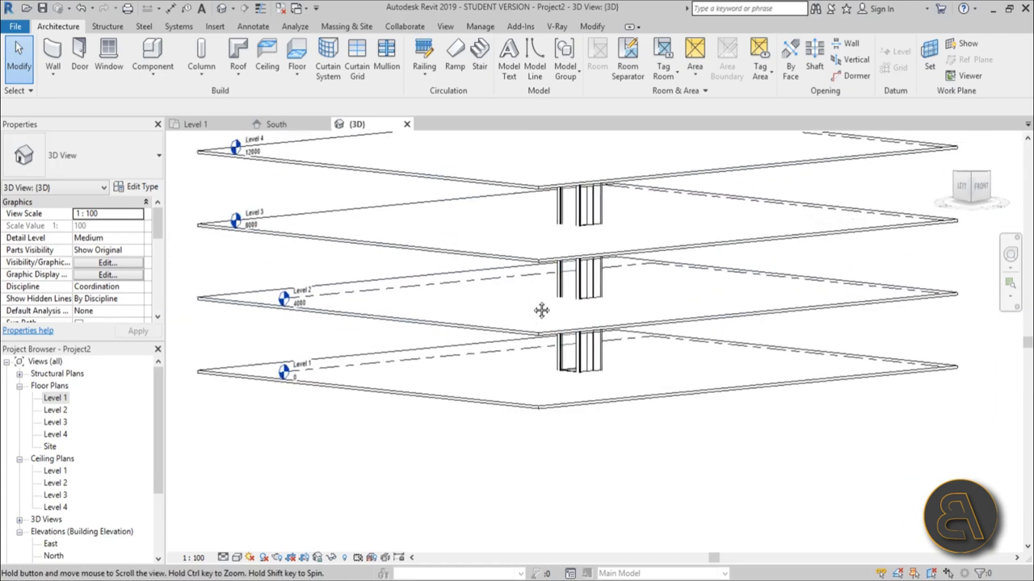
scroll(541, 307, "up", 1)
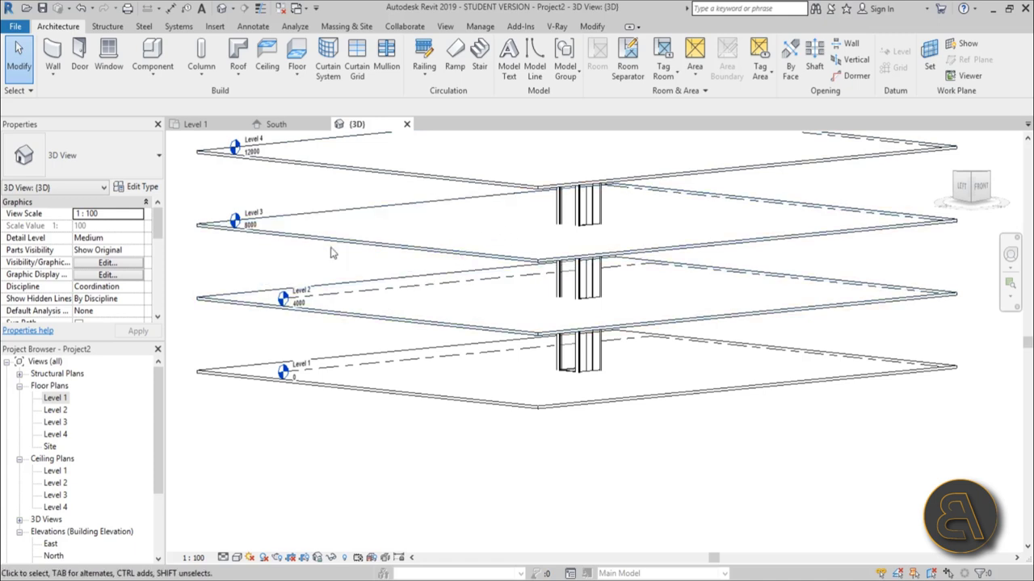
scroll(551, 278, "down", 2)
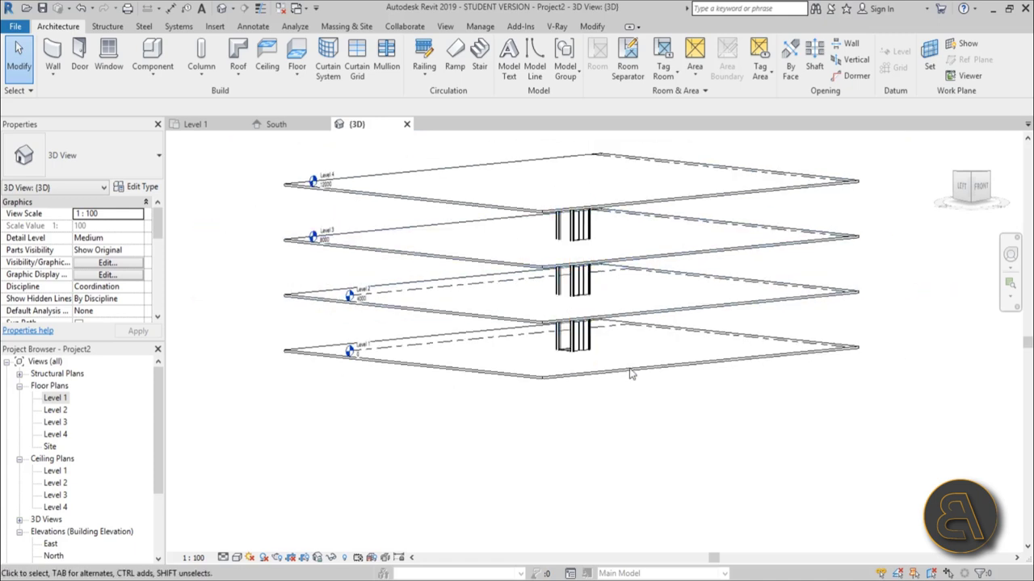
middle_click_drag(646, 385, 727, 304, "shift")
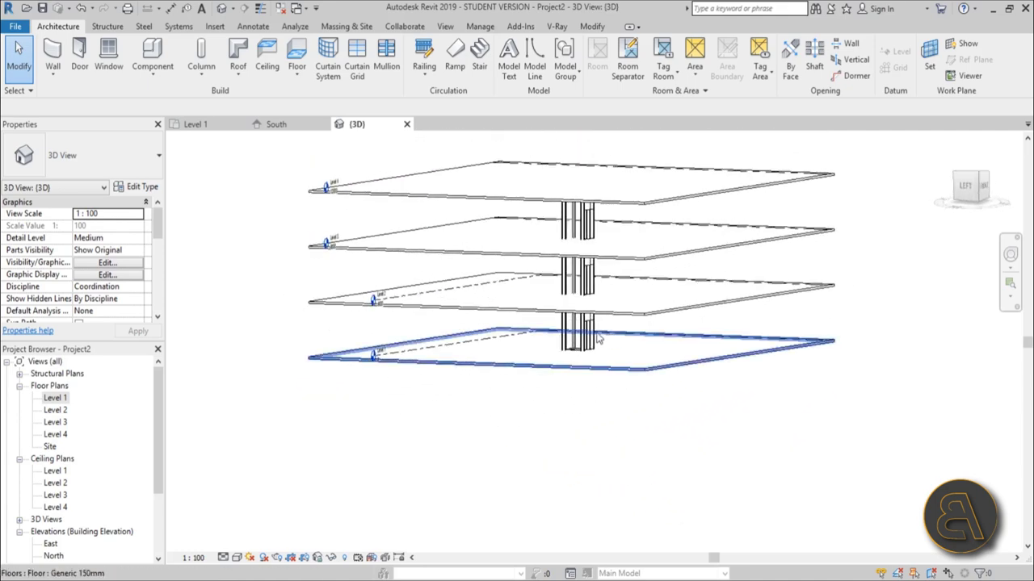
scroll(578, 291, "up", 5)
scroll(589, 311, "down", 5)
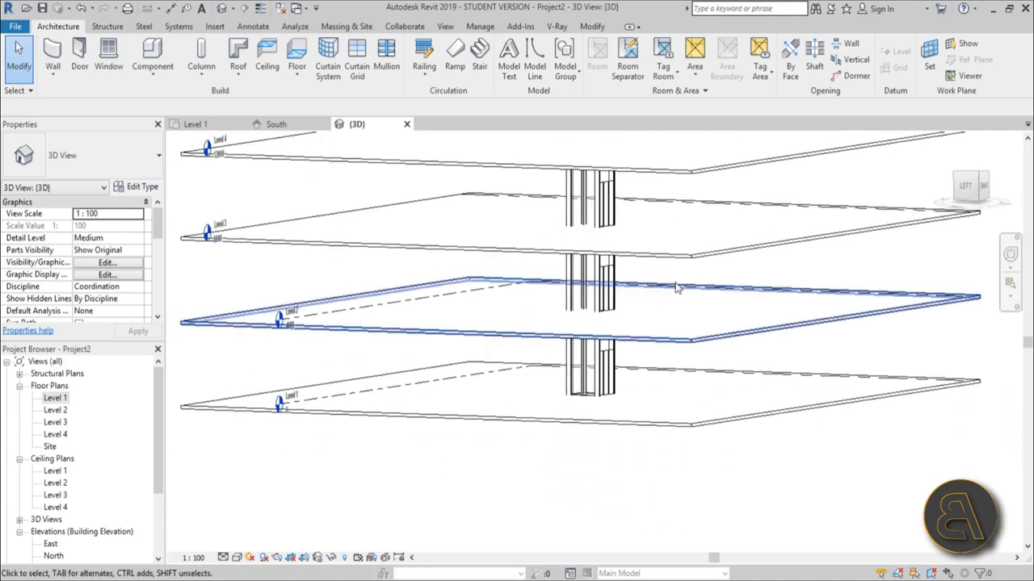
middle_click_drag(602, 319, 613, 242)
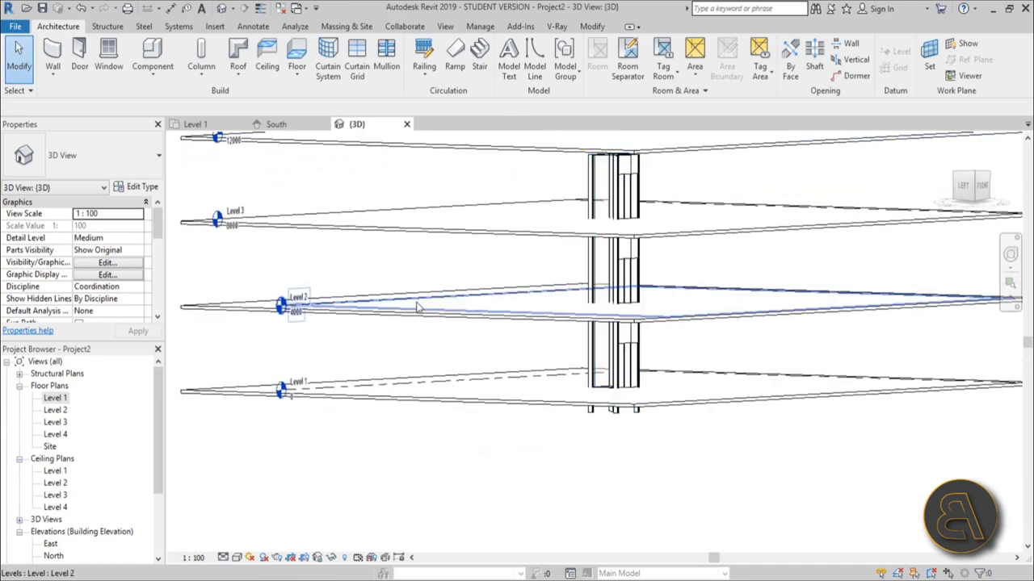
Step: In the Level 1 floor plan, draw a horizontal Generic - 200mm wall, 8000 mm high, outward from the elevator's front-right corner
left_click(50, 398)
double_click(50, 398)
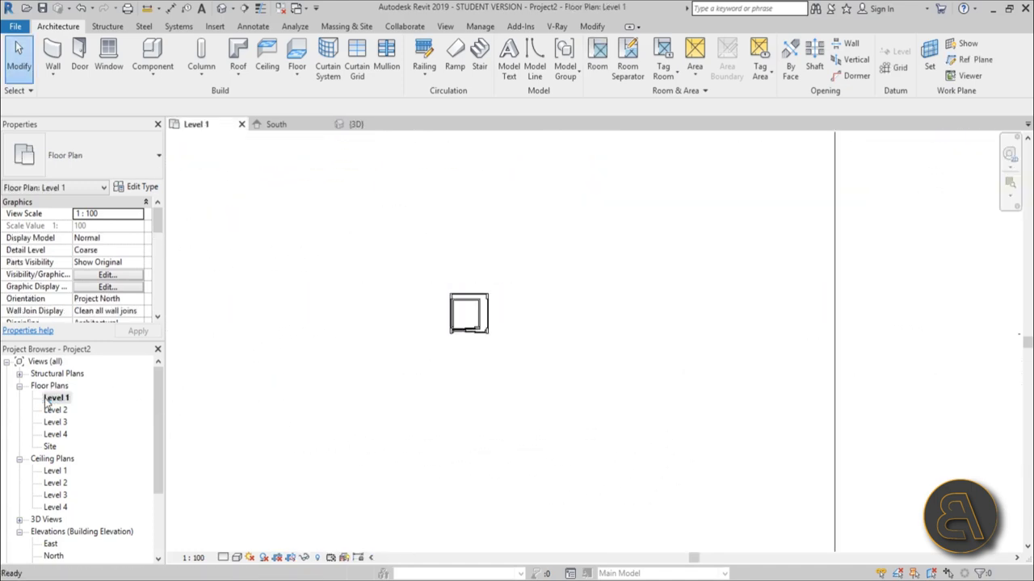
scroll(473, 299, "up", 8)
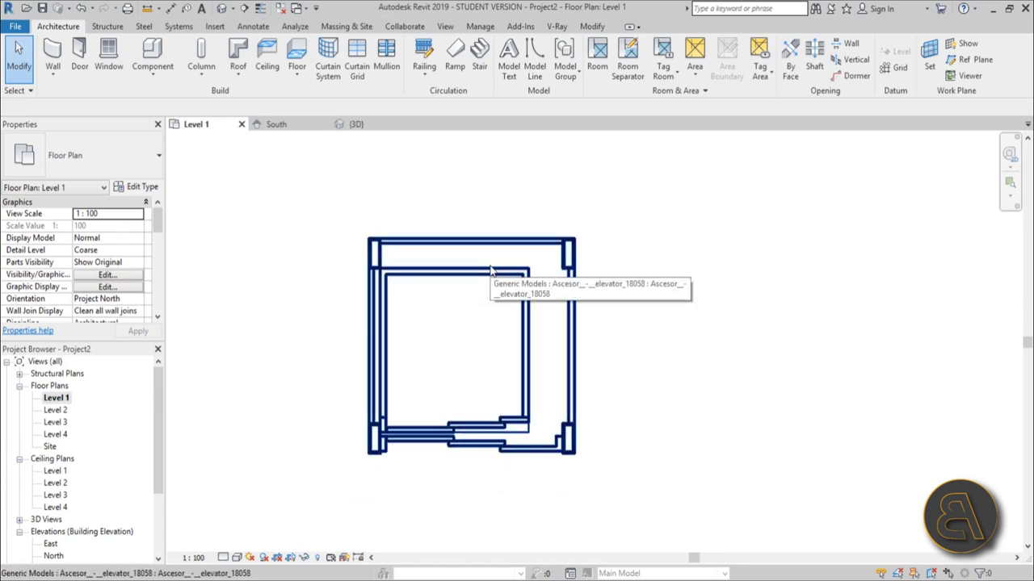
scroll(490, 269, "down", 2)
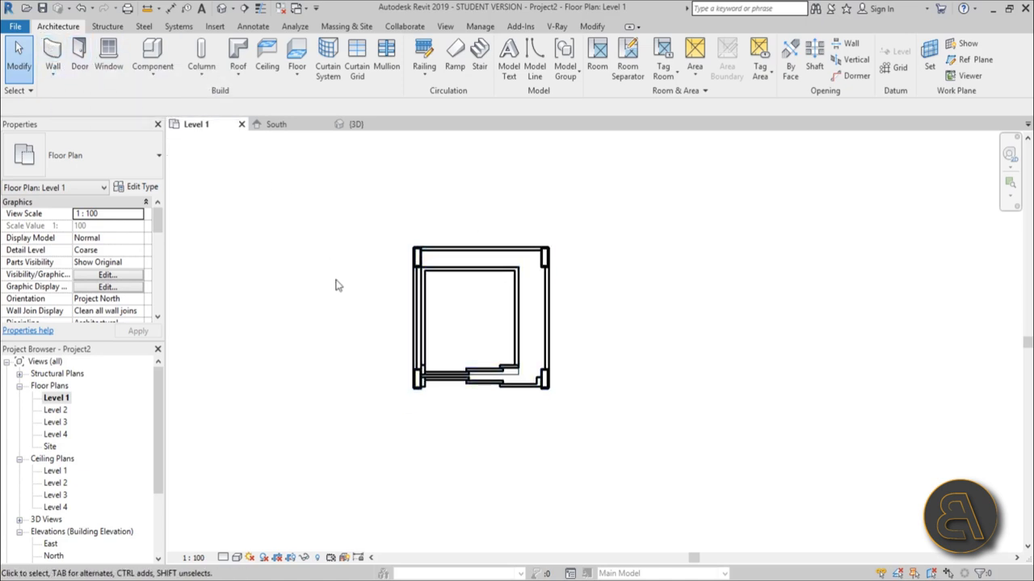
key("w")
key("a")
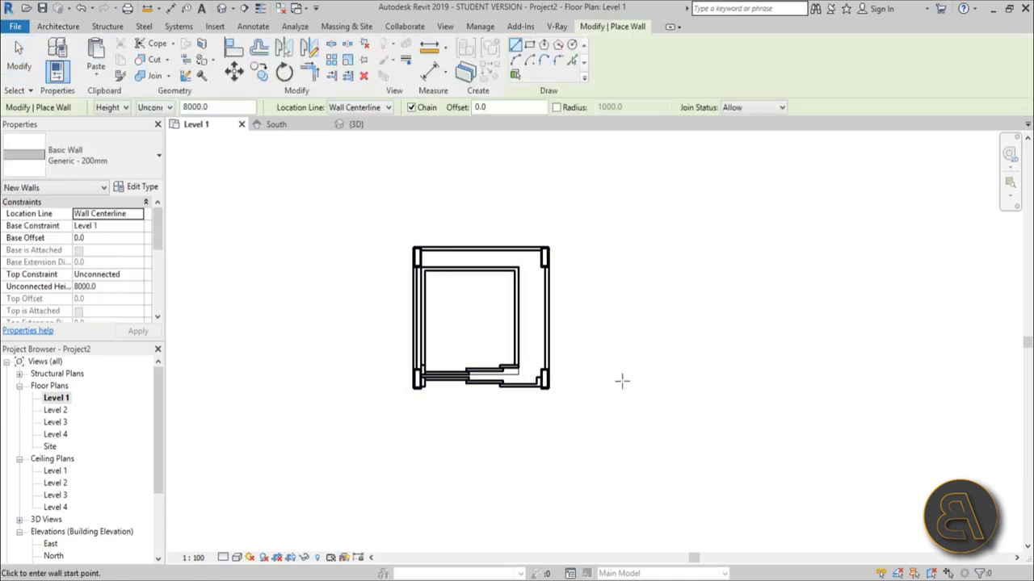
left_click(550, 378)
scroll(557, 372, "up", 4)
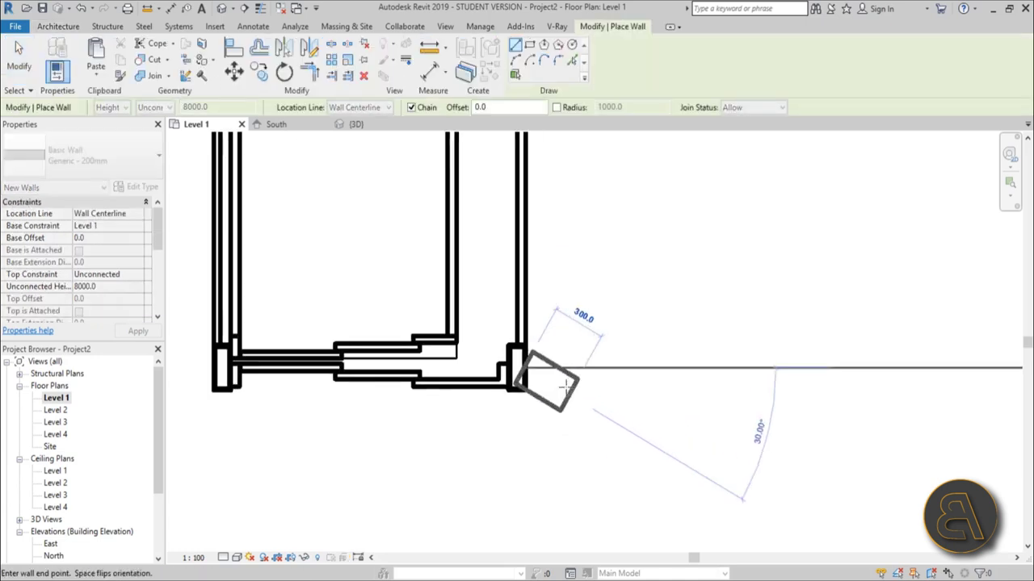
scroll(557, 369, "down", 5)
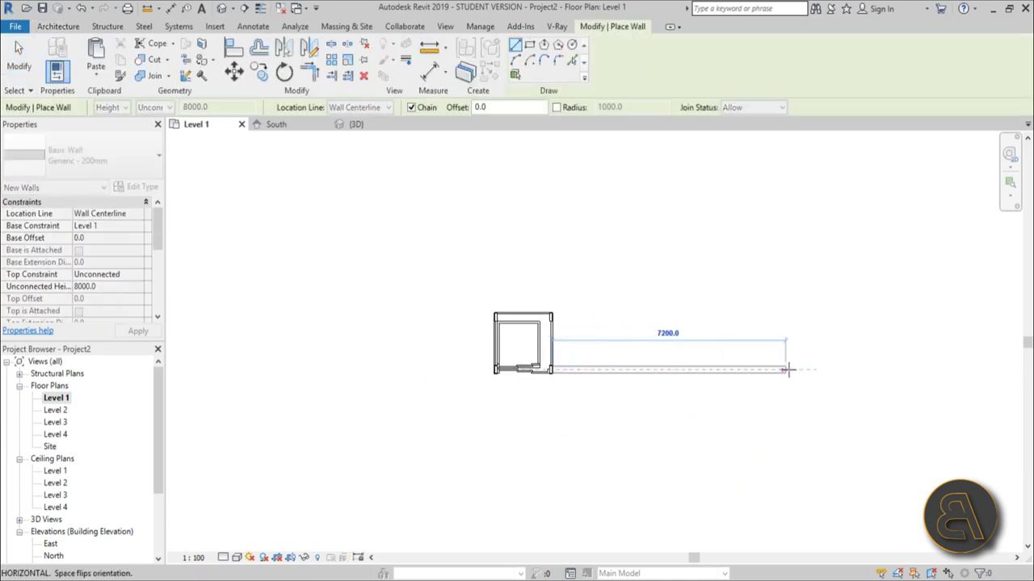
left_click(823, 369)
Step: Draw a collinear Generic - 200mm wall outward from the elevator's front-left corner and finish the Wall command
scroll(494, 369, "up", 3)
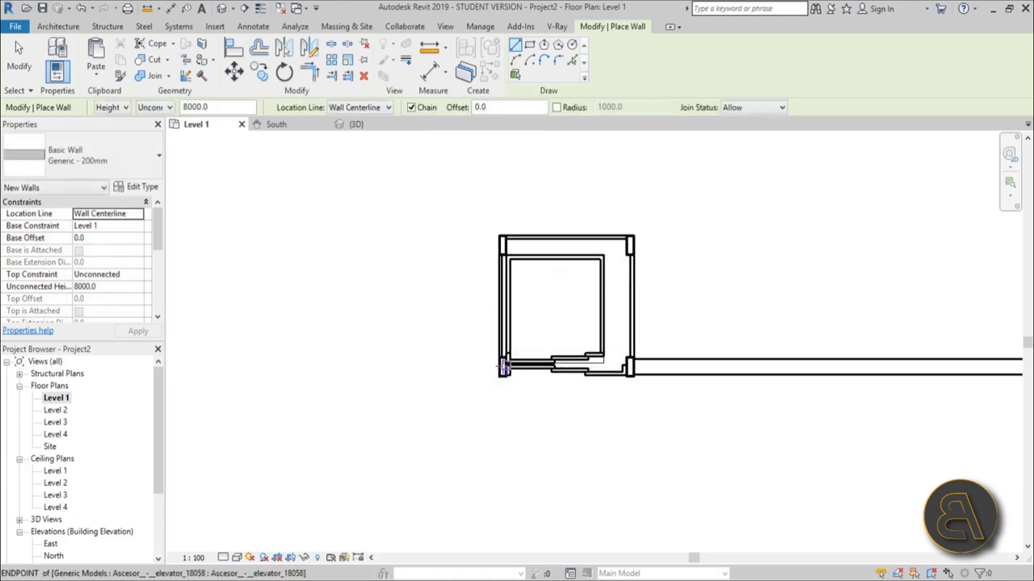
left_click(500, 368)
scroll(500, 368, "down", 3)
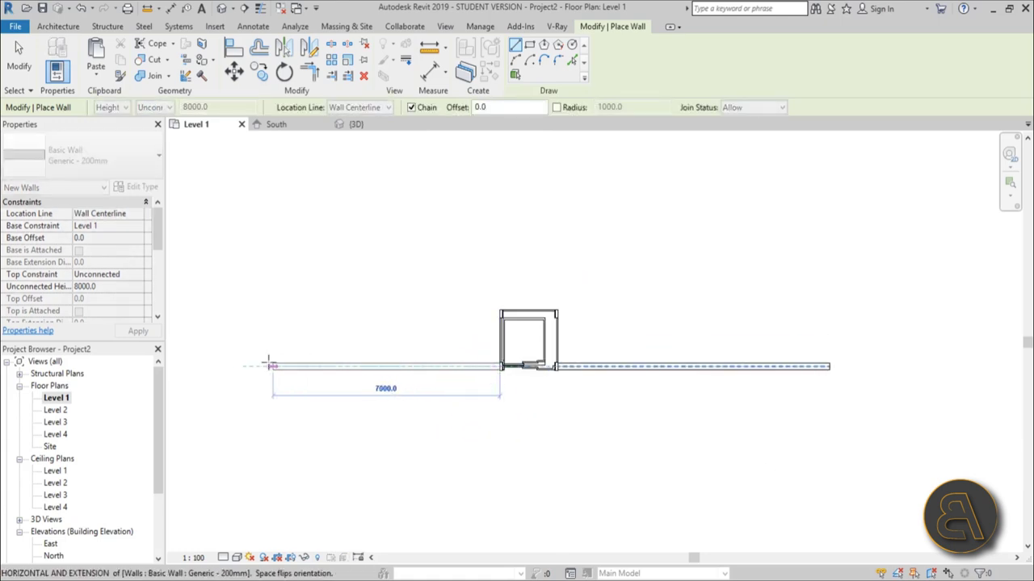
left_click(260, 366)
key("Escape")
key("Escape")
Step: Enclose the elevator's left, rear and right sides with three chained Generic - 200mm walls, the left one about 1840 mm long, meeting the front walls
scroll(470, 370, "up", 3)
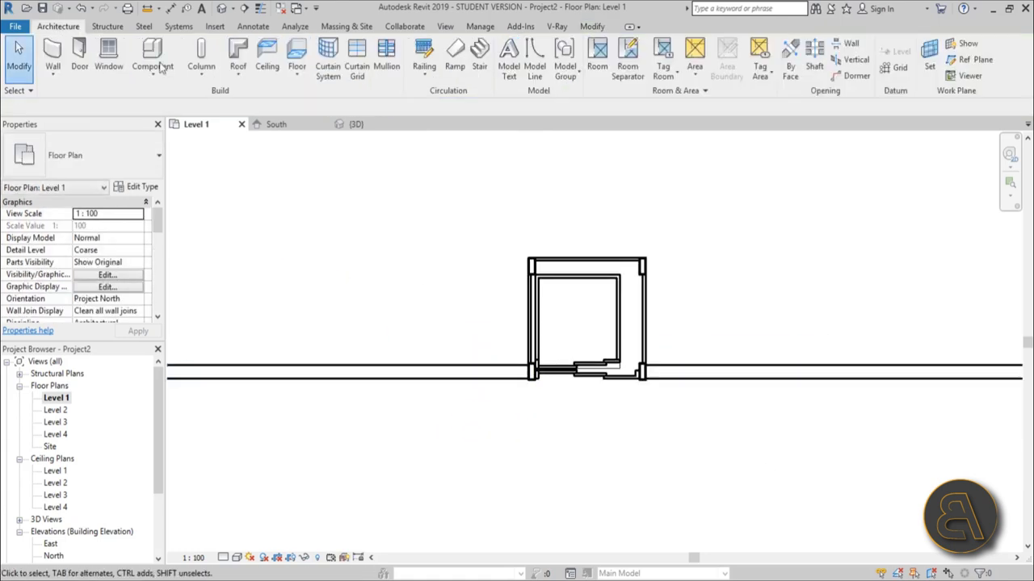
left_click(64, 57)
scroll(513, 339, "up", 3)
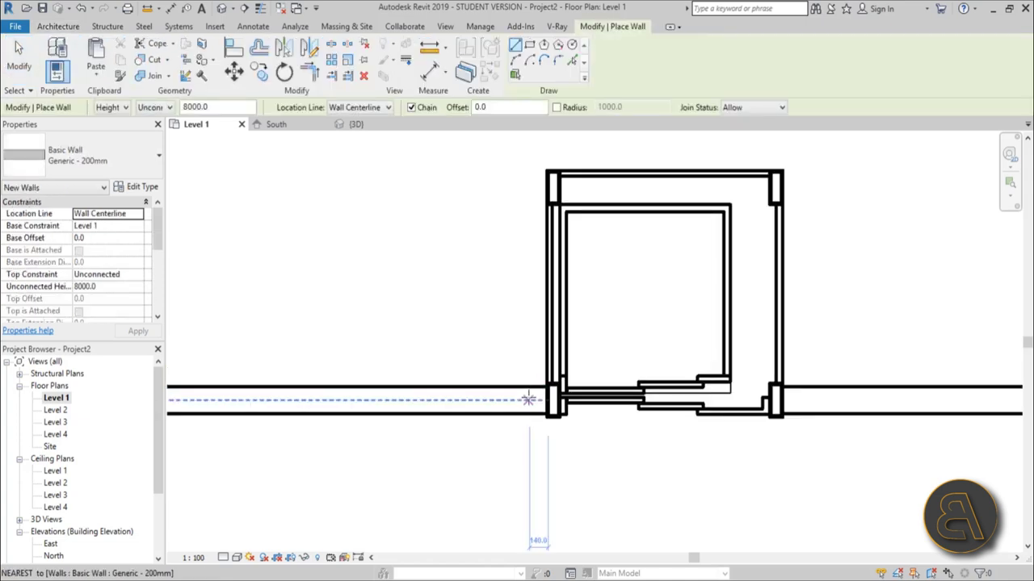
left_click(527, 399)
left_click(526, 149)
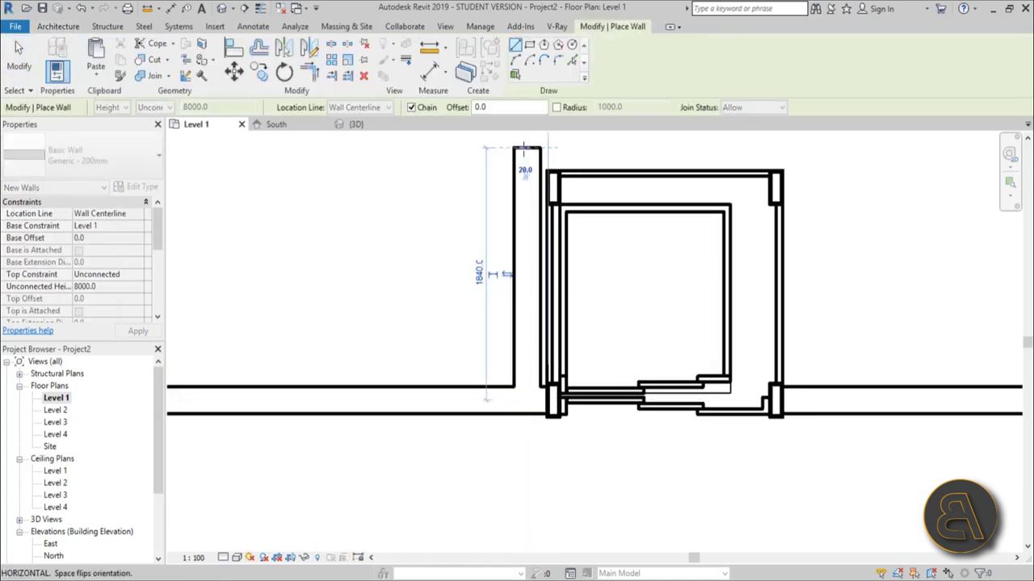
left_click(804, 146)
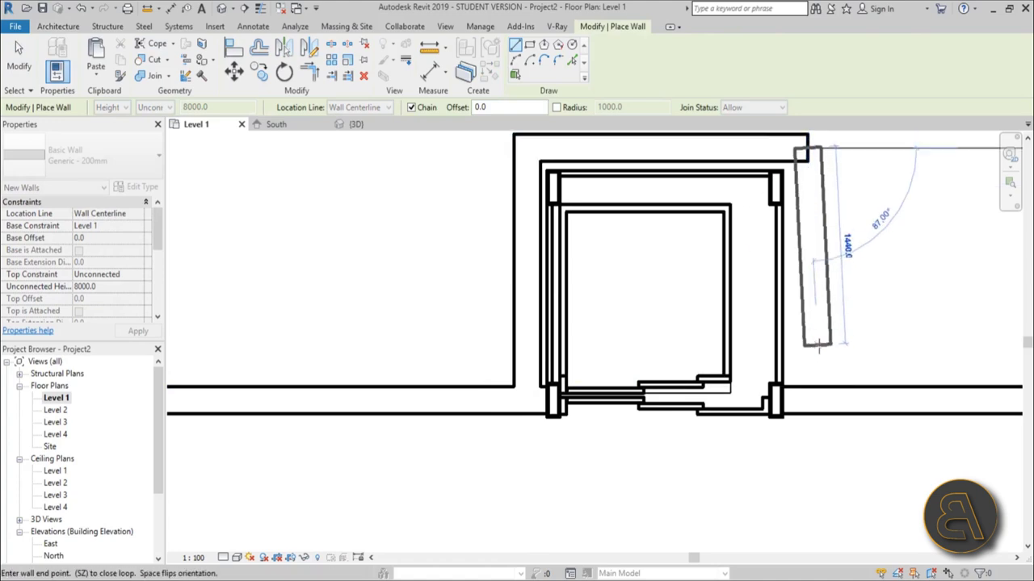
left_click(806, 399)
key("Escape")
key("Escape")
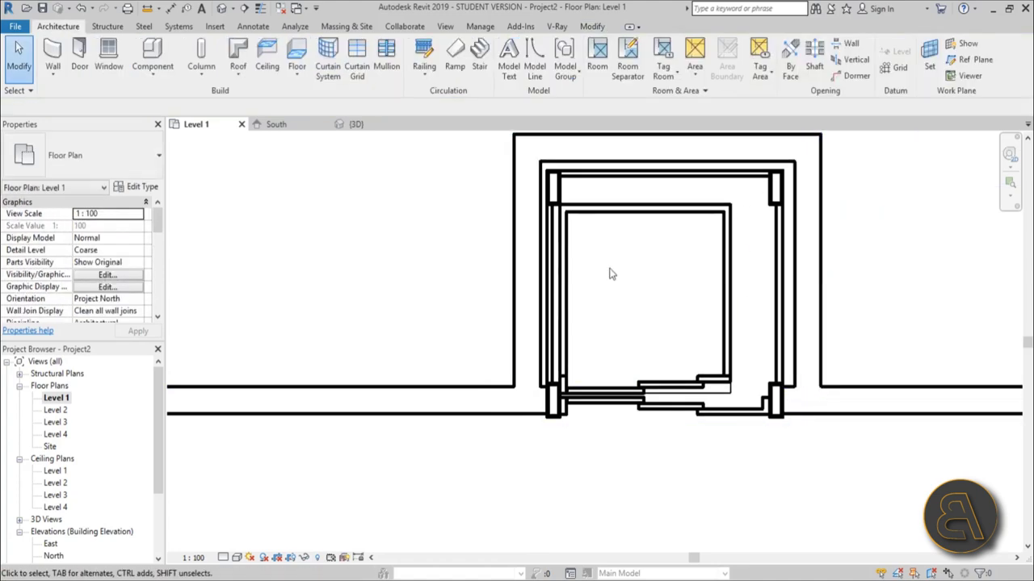
Step: Nudge the rear and right shaft walls slightly inward toward the elevator, leaving a clear shaft width of about 1910 mm
left_click(704, 163)
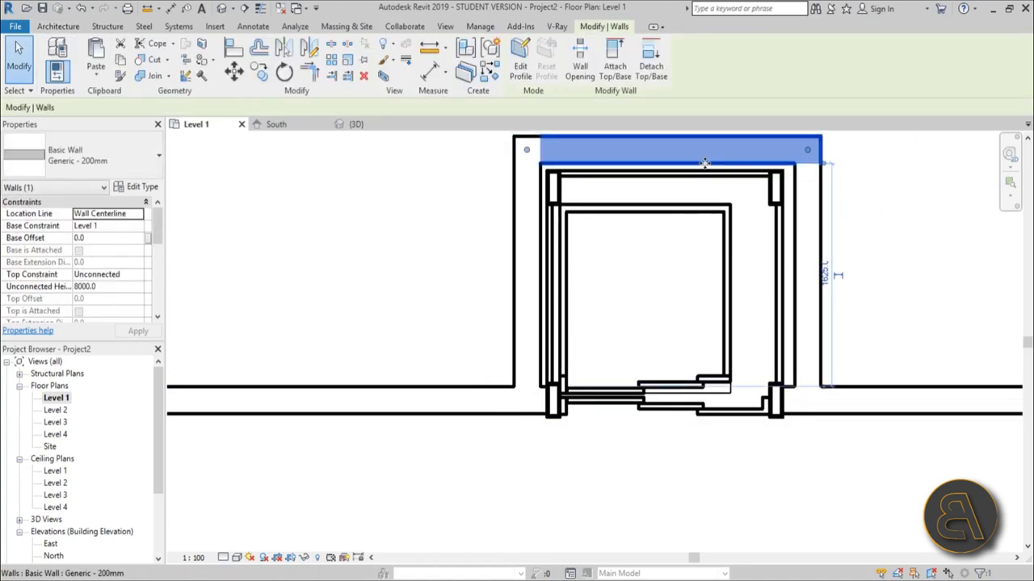
left_click(802, 244)
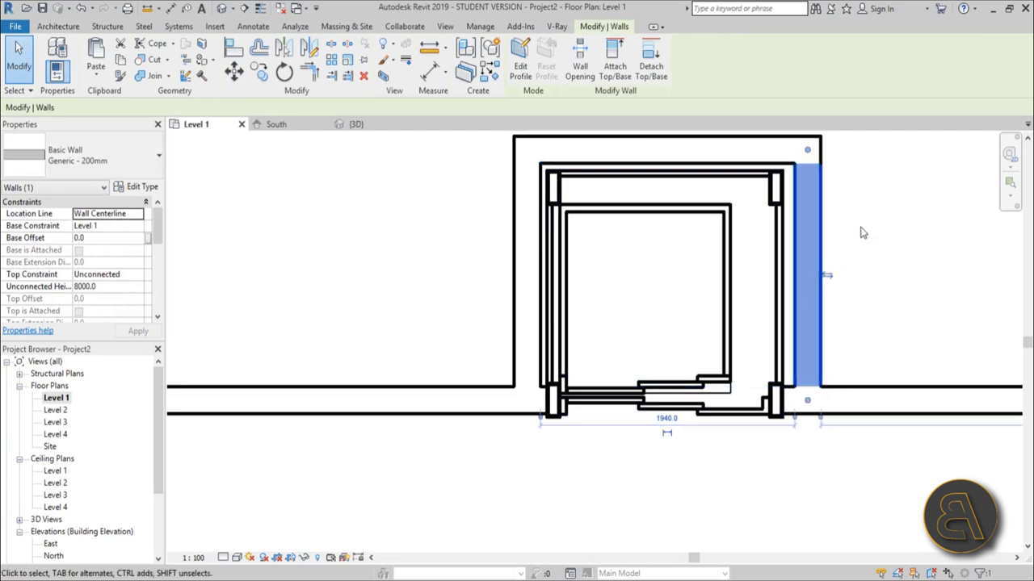
key("Delete")
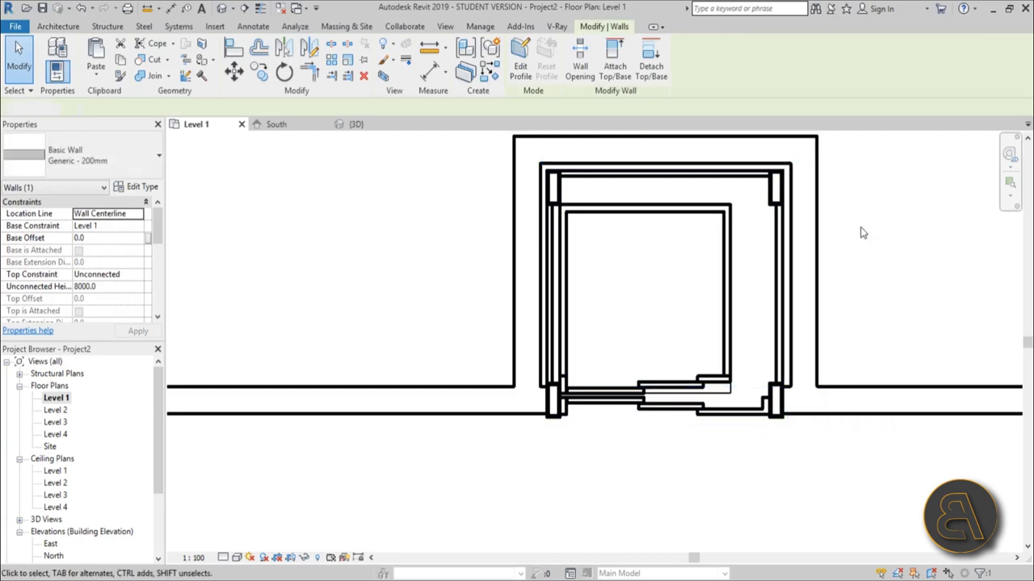
scroll(838, 286, "down", 2)
middle_click_drag(605, 206, 364, 230)
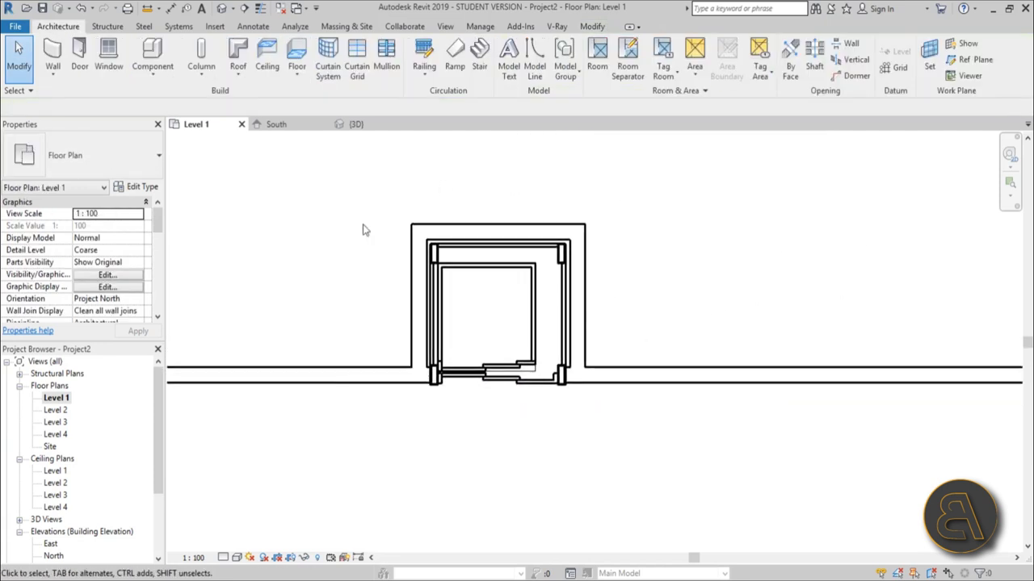
Step: Set the top constraint of all five walls around the elevator to Up to level: Level 4
left_click(418, 311)
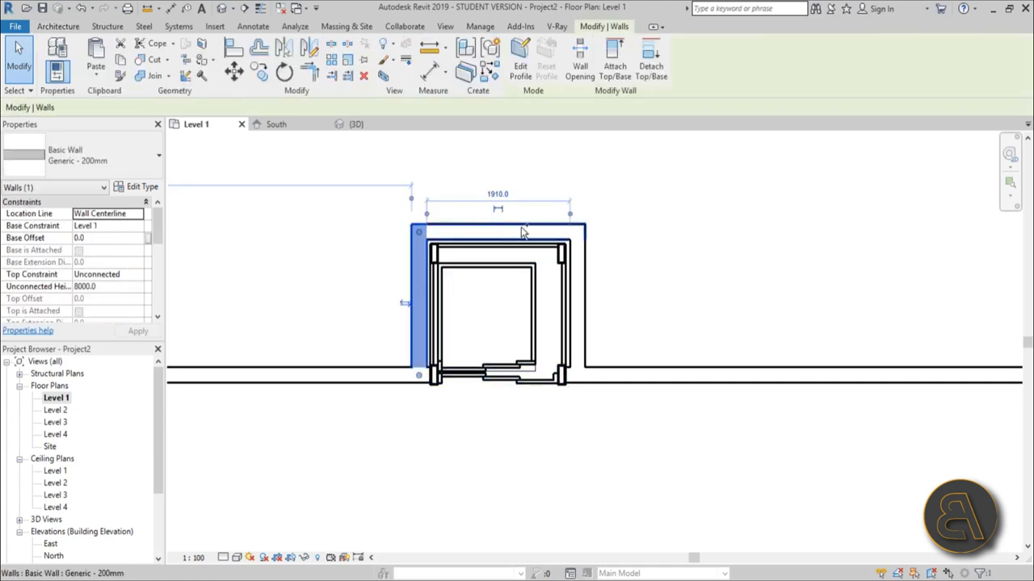
left_click(522, 231, "ctrl")
left_click(637, 378, "ctrl")
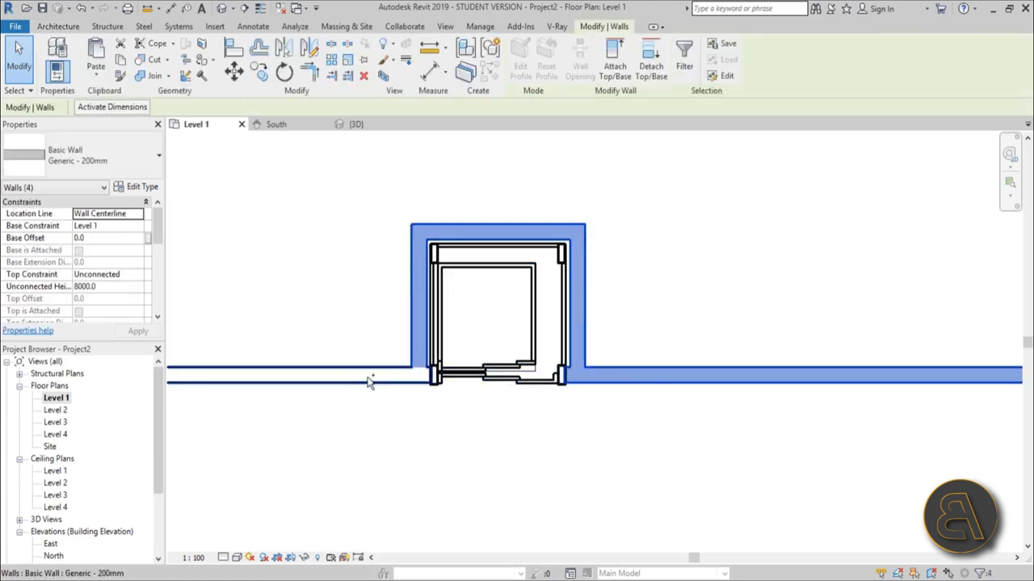
left_click(356, 377, "ctrl")
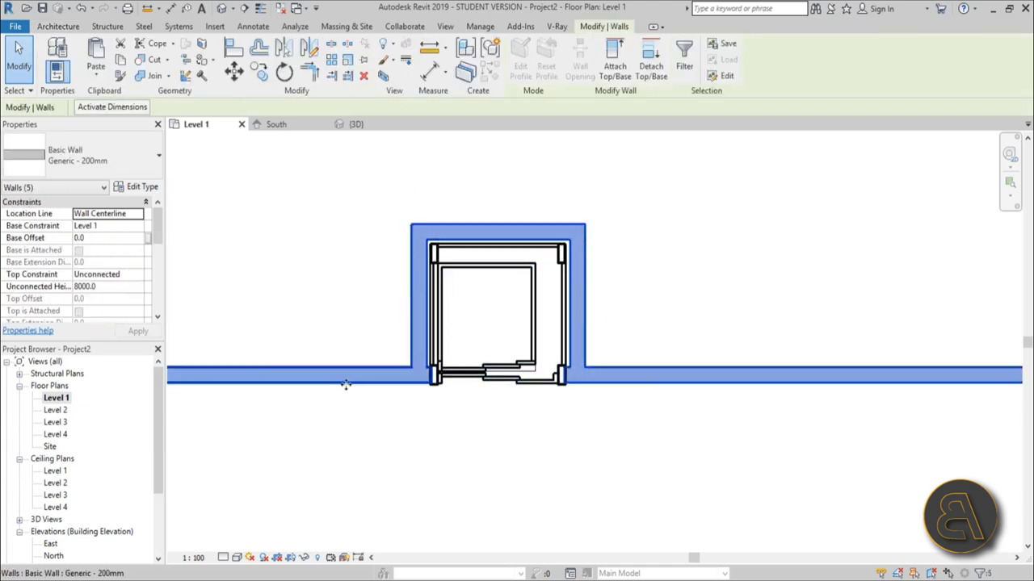
left_click(139, 276)
left_click(117, 327)
left_click(153, 337)
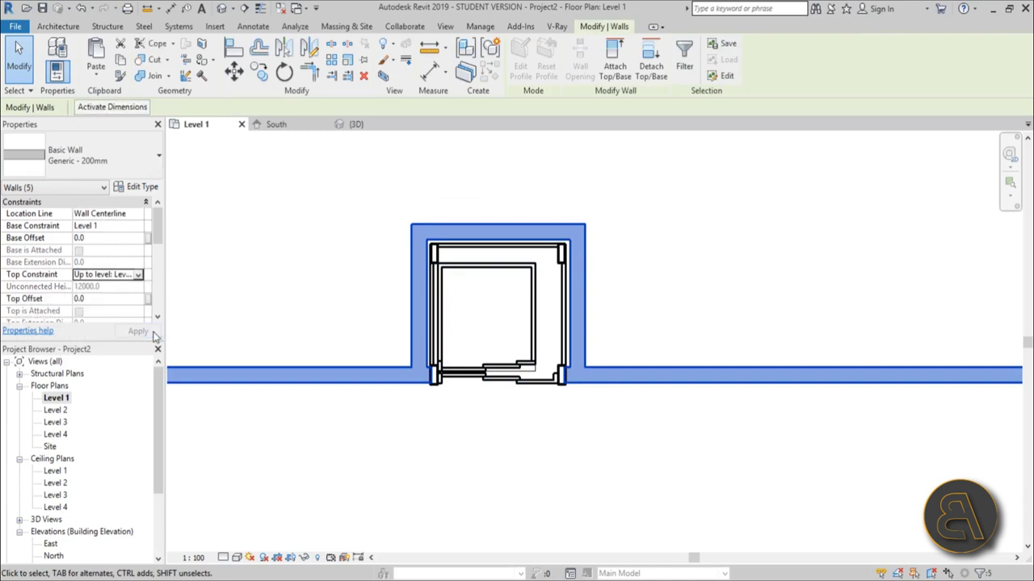
Step: Open the default 3D view and examine the elevator doors and the surrounding walls from the front
left_click(221, 8)
scroll(491, 376, "down", 5)
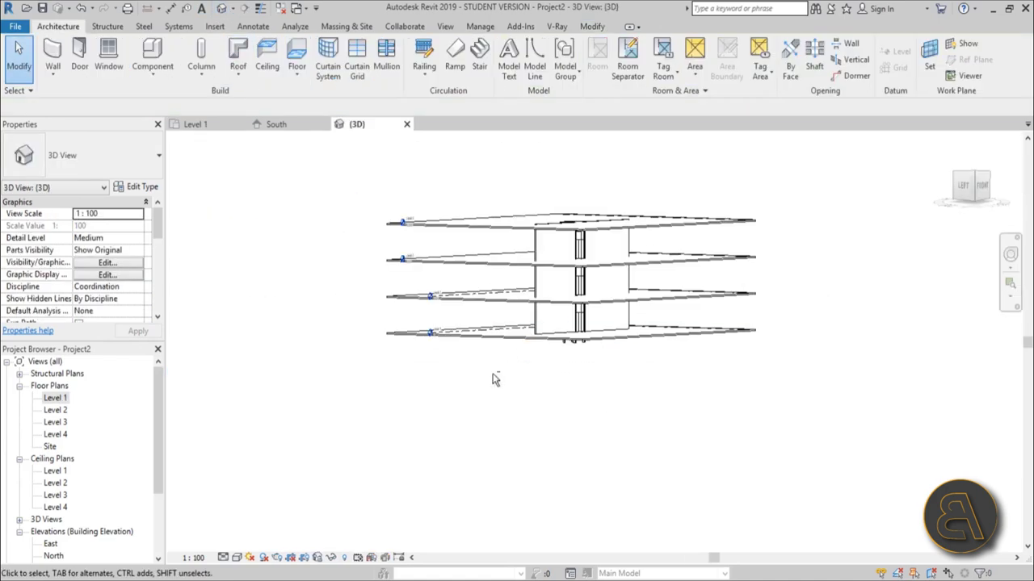
middle_click_drag(491, 376, 566, 282, "shift")
scroll(586, 279, "up", 6)
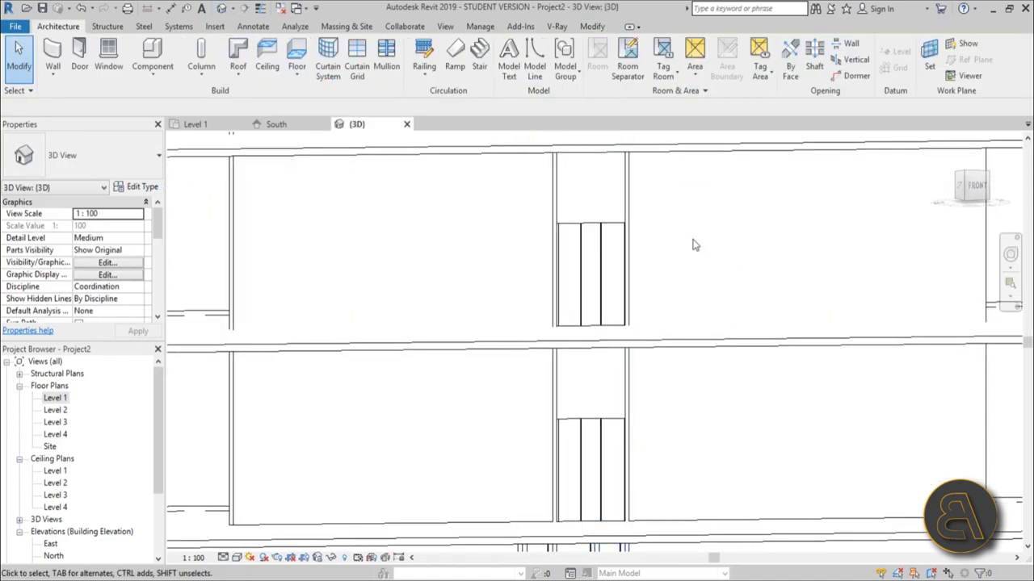
Step: Examine how the elevator and its shaft walls pass through the stacked floors in the 3D view
middle_click_drag(692, 242, 578, 371, "shift")
left_click(675, 284)
left_click(683, 277, "ctrl")
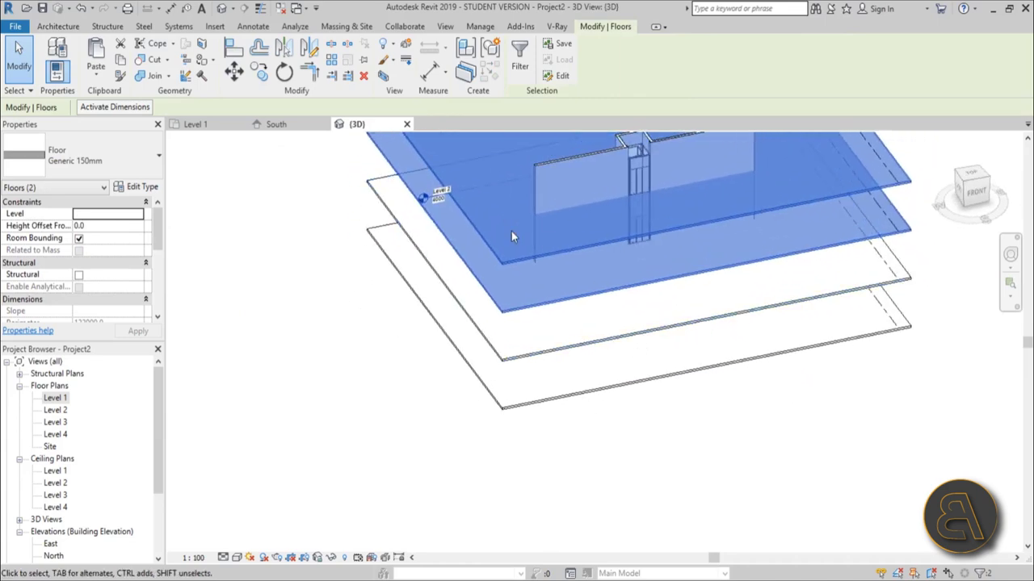
key("Escape")
scroll(511, 231, "down", 2)
middle_click_drag(511, 231, 557, 285, "shift")
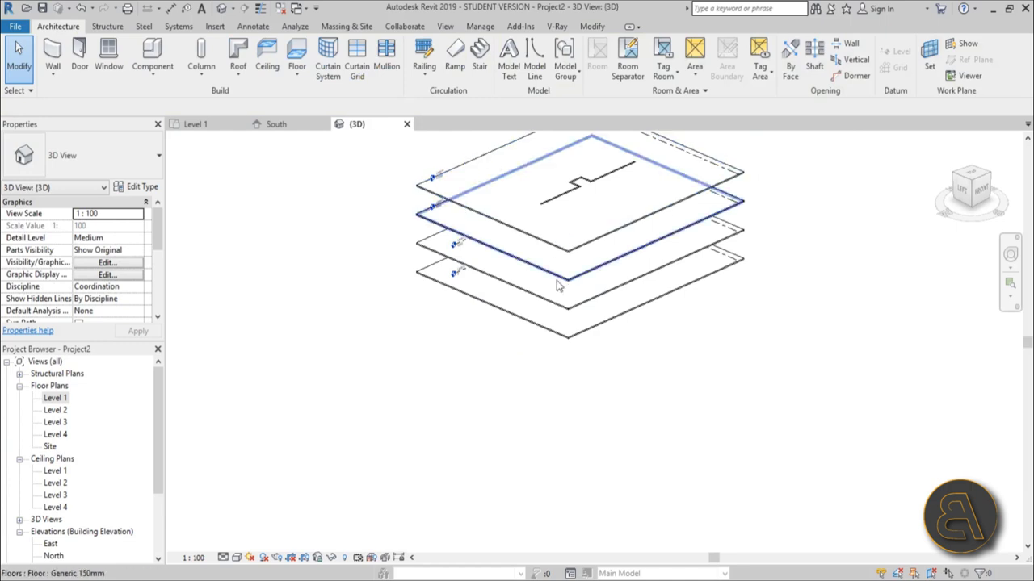
left_click(558, 285)
Step: On the Level 1 plan, add a rectangular opening of about 1910 by 1625 mm inside the shaft walls to the floor's boundary
double_click(55, 399)
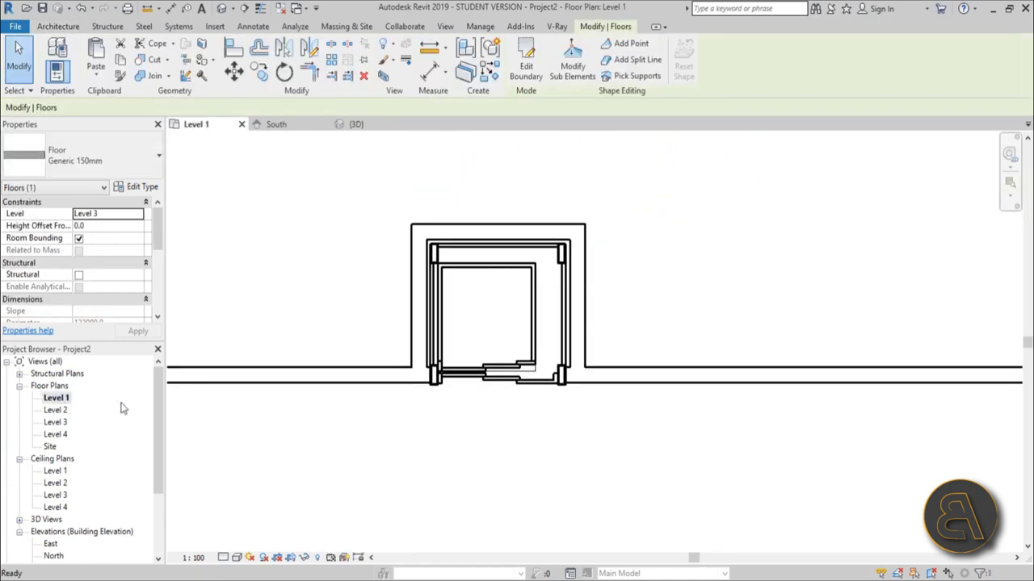
scroll(518, 339, "down", 5)
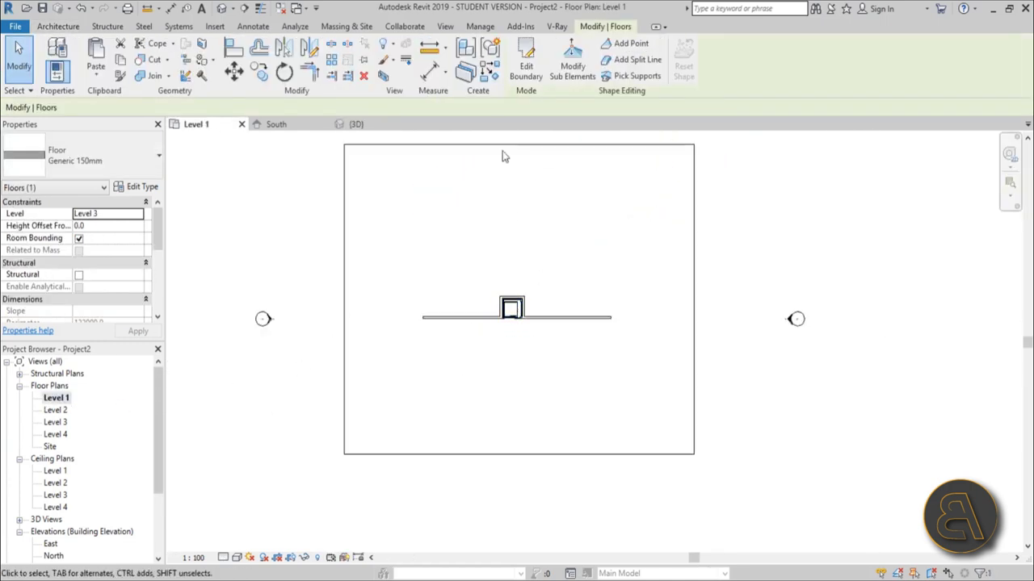
left_click(500, 145)
left_click(526, 69)
scroll(539, 289, "up", 1)
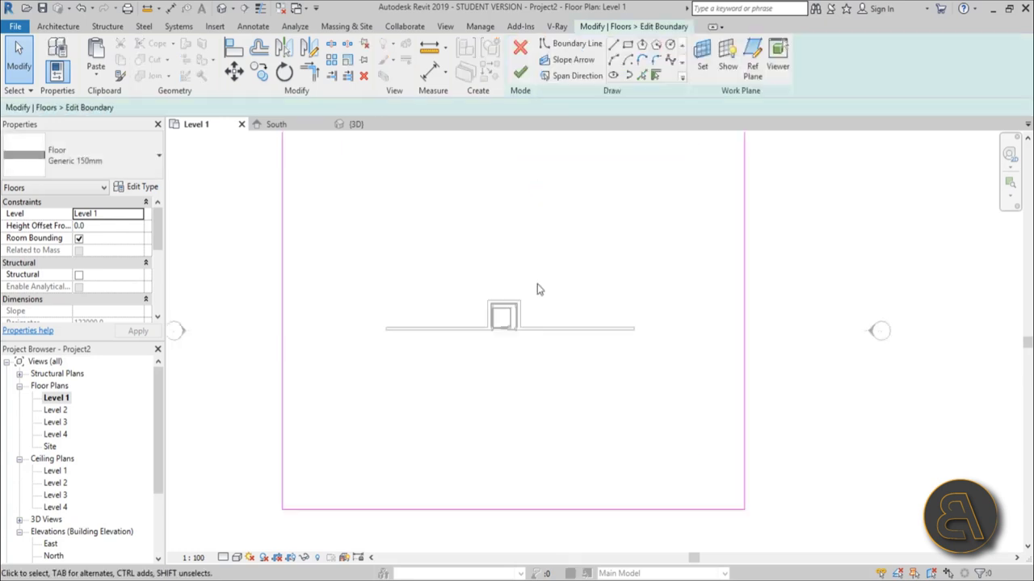
scroll(510, 302, "up", 3)
left_click(575, 43)
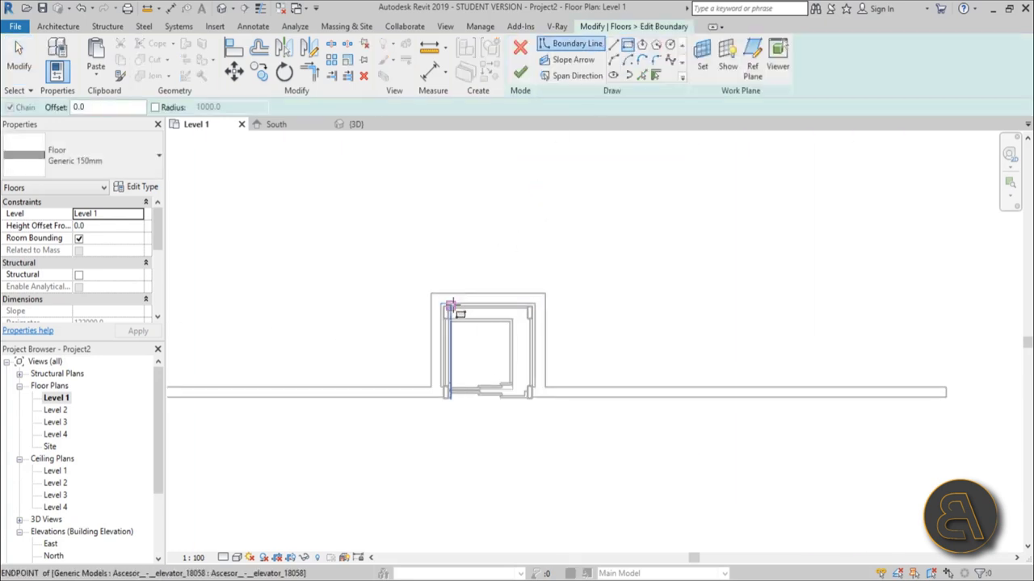
left_click(441, 303)
left_click(532, 390)
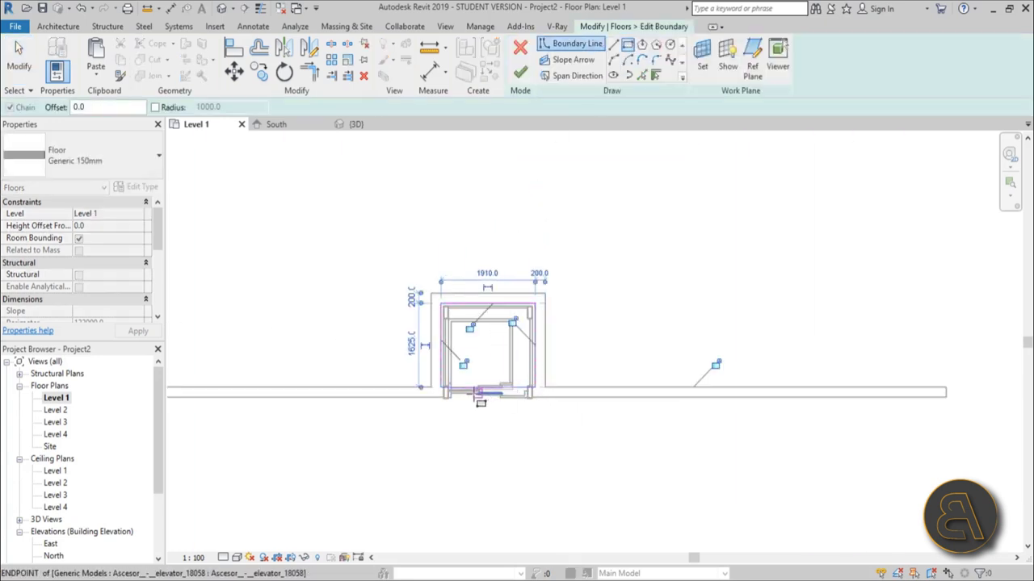
key("Escape")
key("Escape")
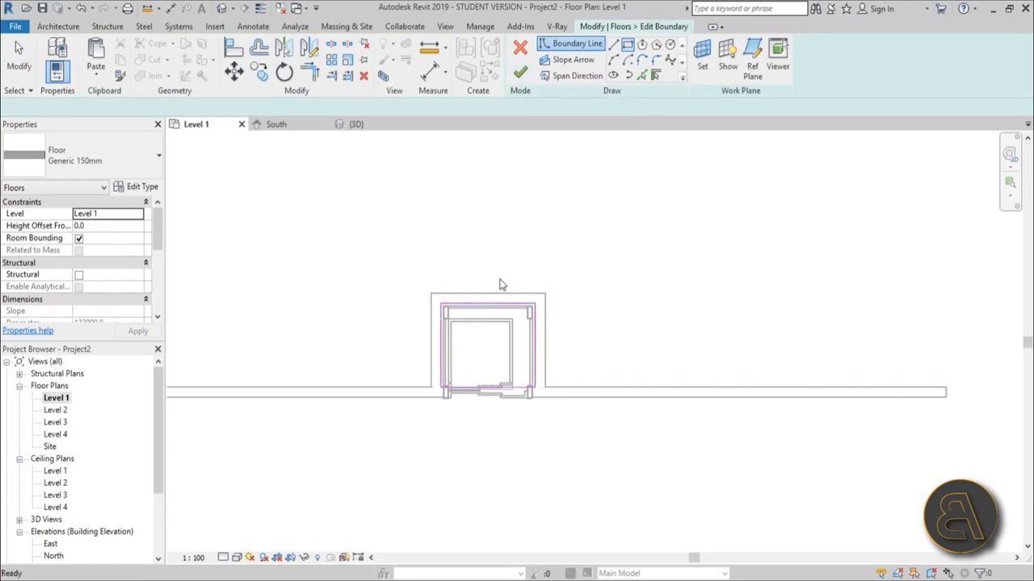
left_click(521, 75)
scroll(517, 306, "down", 3)
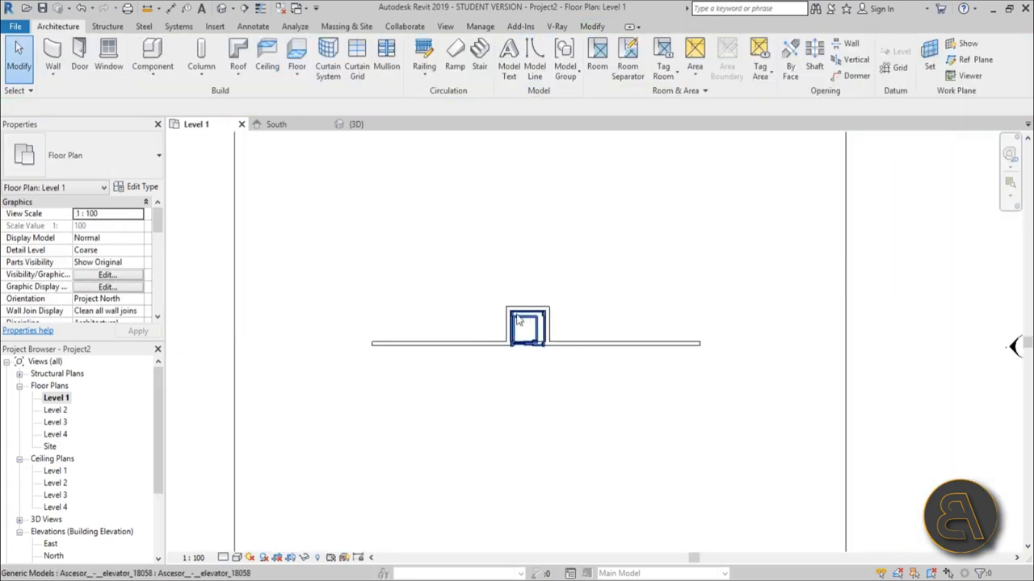
Step: Reopen the Level 1 floor's boundary and move the rectangular opening sideways, clear of the elevator shaft
scroll(581, 304, "down", 2)
left_click(536, 177)
scroll(551, 259, "up", 2)
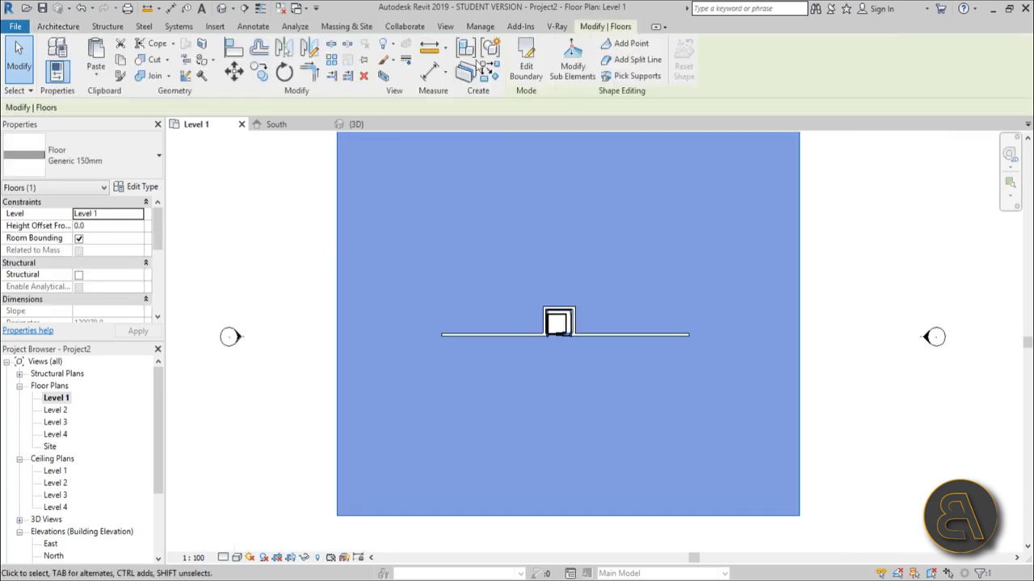
left_click(525, 66)
left_click_drag(538, 259, 654, 404)
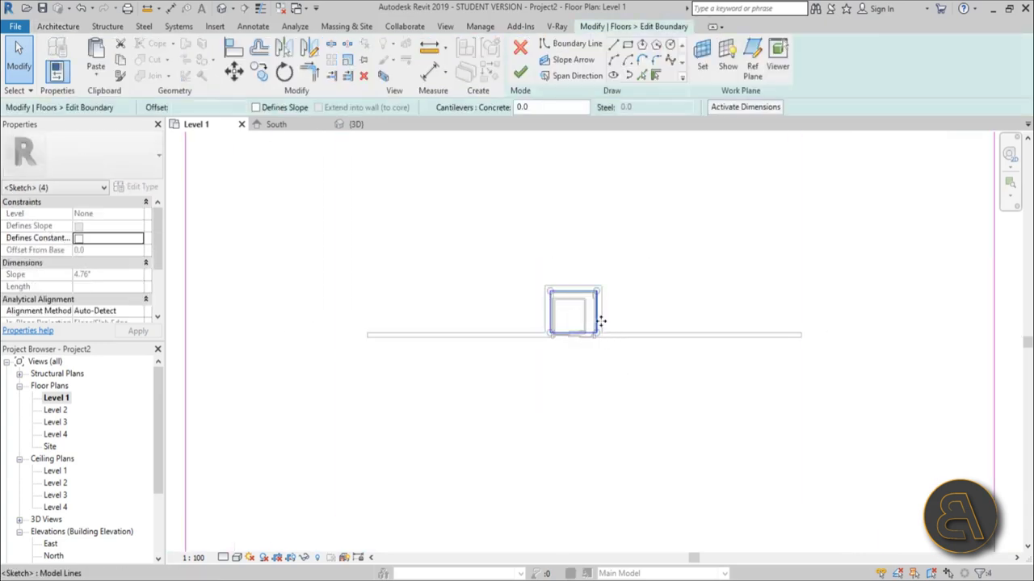
left_click_drag(601, 322, 699, 321)
left_click(635, 244)
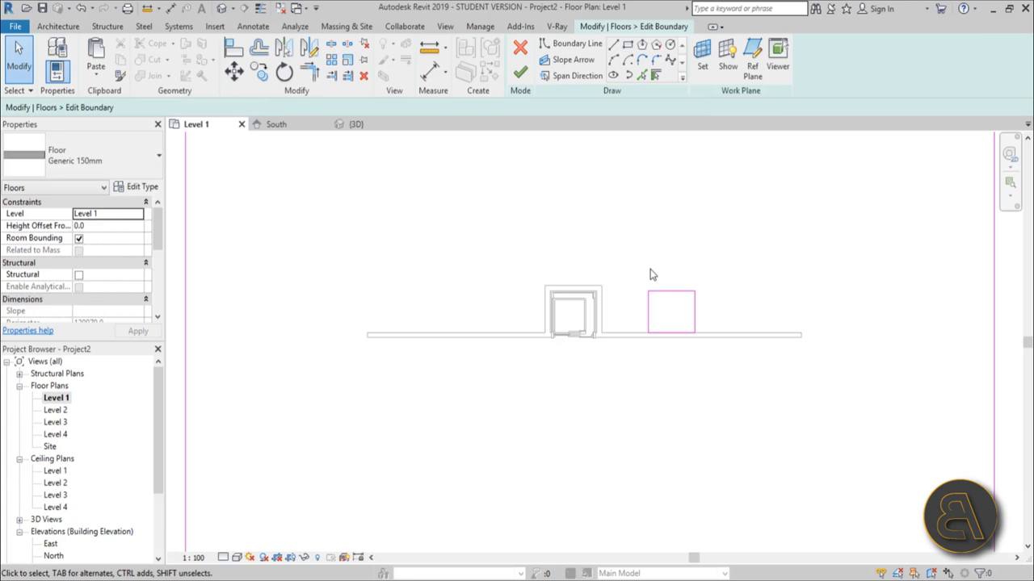
Step: Delete the rectangular opening from the Level 1 floor's boundary and finish the sketch
scroll(638, 291, "down", 3)
scroll(586, 325, "up", 2)
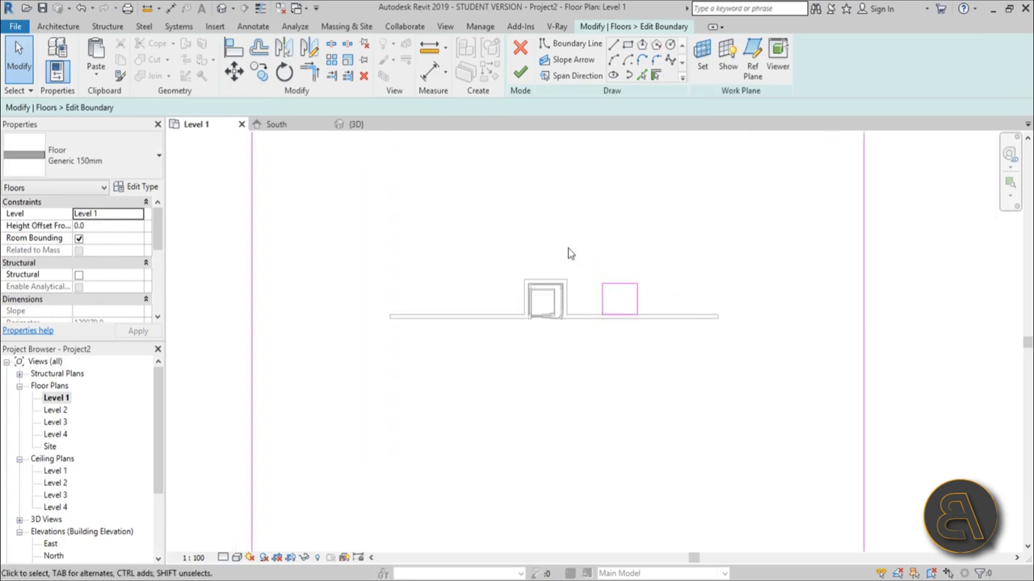
left_click_drag(568, 254, 765, 367)
key("Delete")
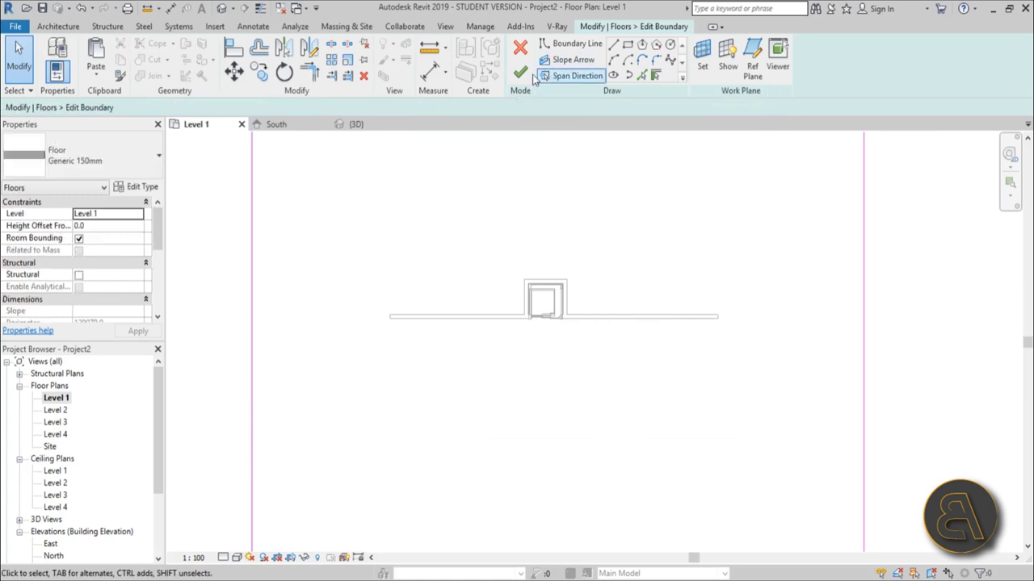
left_click(525, 74)
left_click(617, 244)
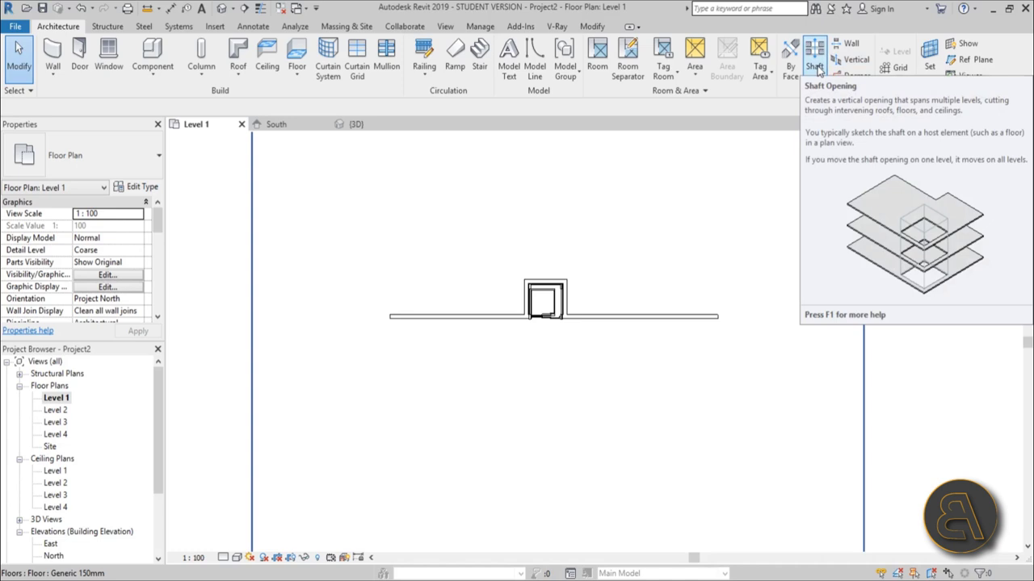
Step: Start a shaft opening on Level 1 and sketch its 1910 mm rear edge and right edge along the walls' inner faces
left_click(816, 69)
scroll(503, 318, "up", 5)
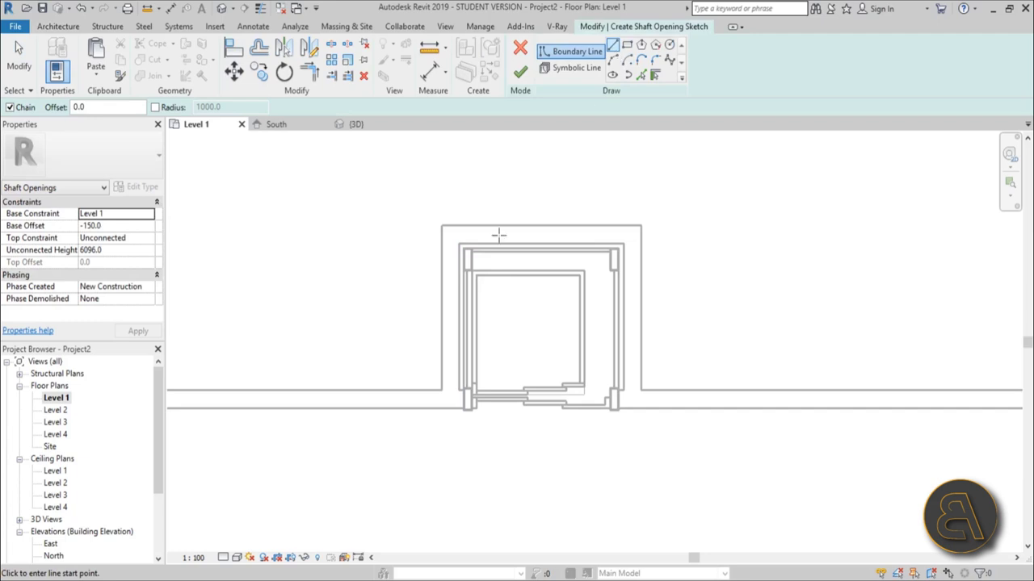
left_click(459, 243)
left_click(624, 243)
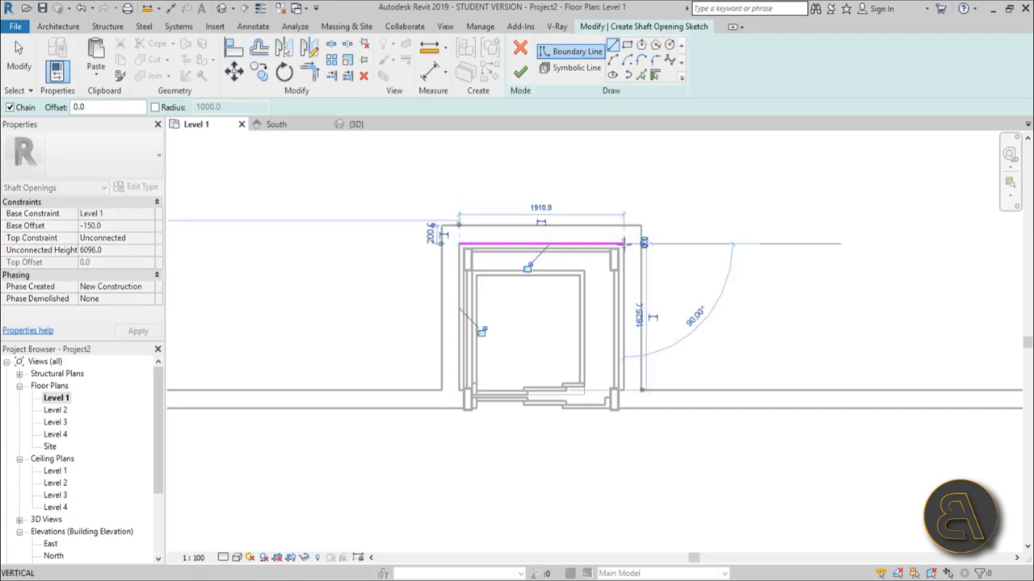
scroll(622, 388, "up", 5)
left_click(619, 340)
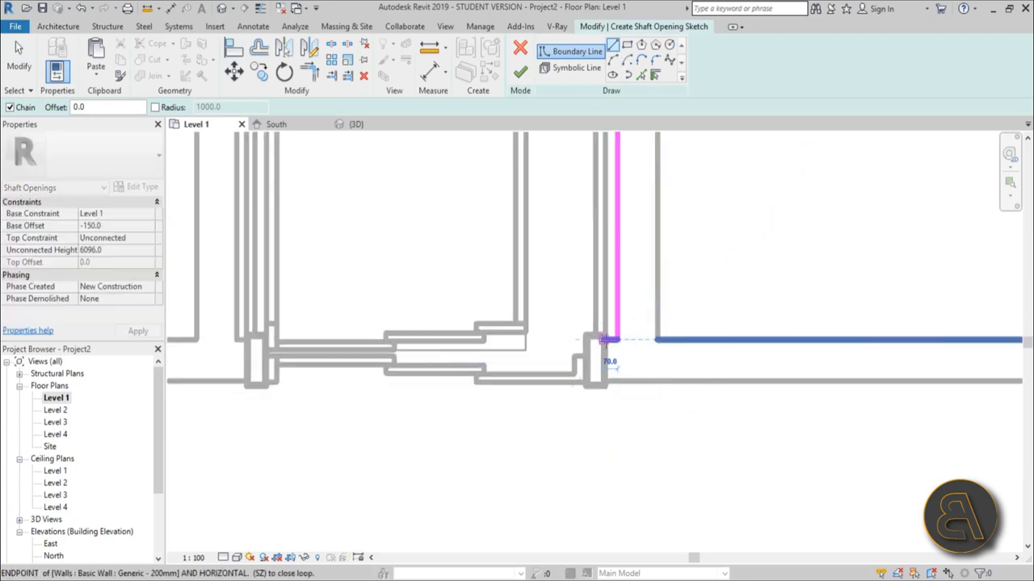
Step: Sketch the shaft's front edge stepped around the elevator door frame, about 140 mm deep and 1780 mm wide, ending at the left wall
left_click(604, 333)
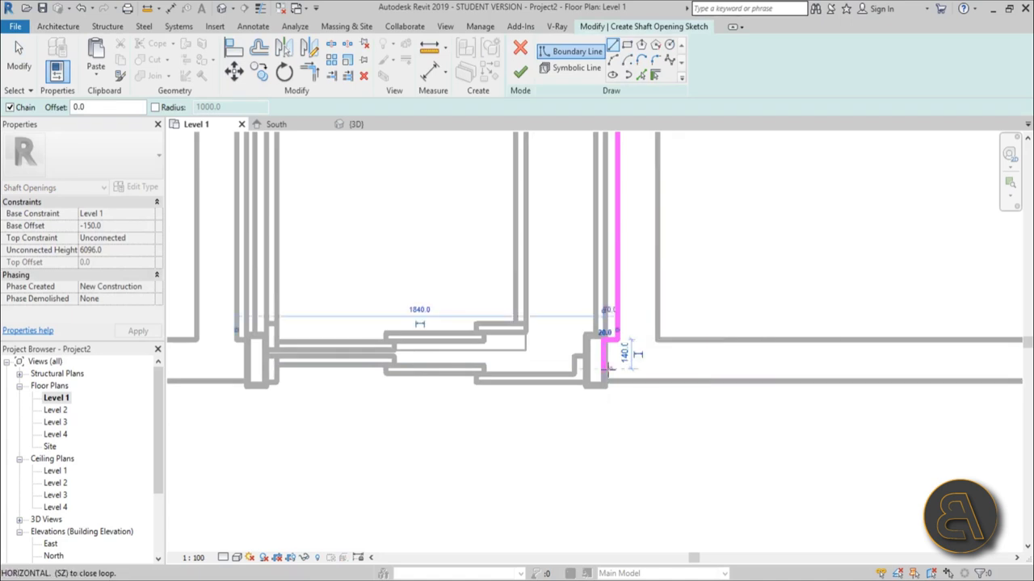
left_click(606, 370)
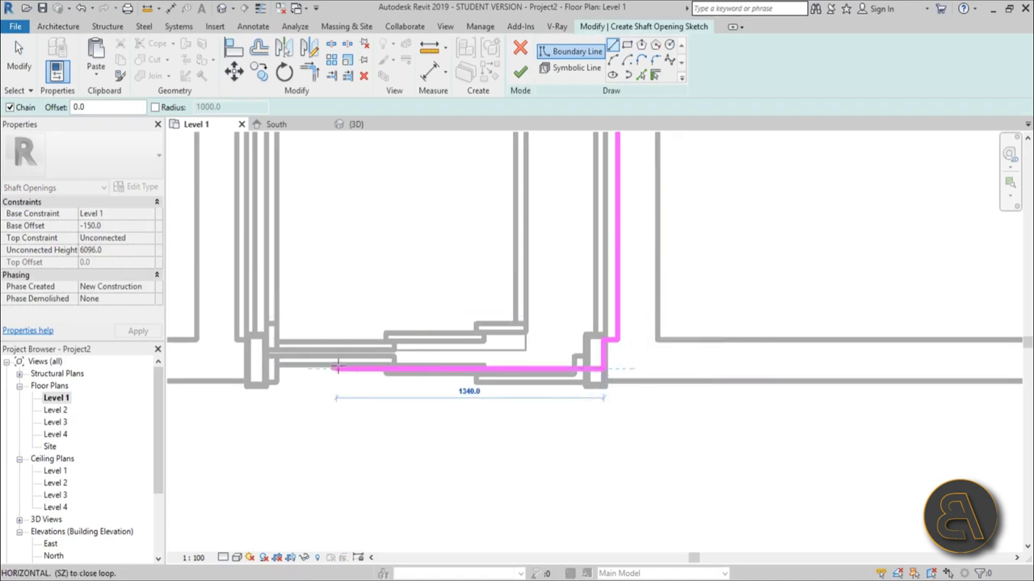
left_click(247, 370)
left_click(247, 340)
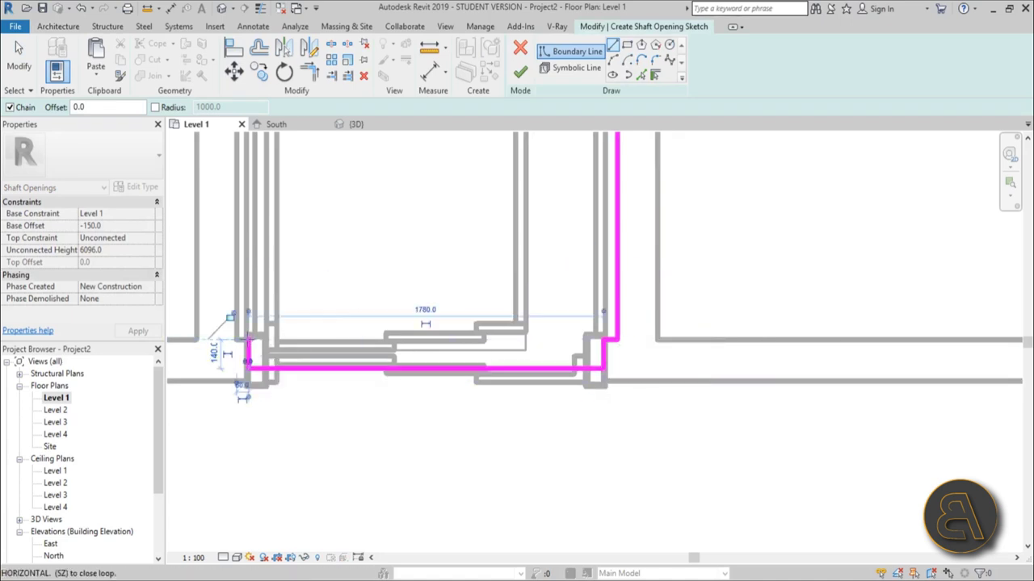
left_click(236, 340)
Step: Close the shaft boundary along the left wall's inner face and finish the shaft opening
scroll(323, 243, "down", 1)
middle_click_drag(323, 162, 323, 343)
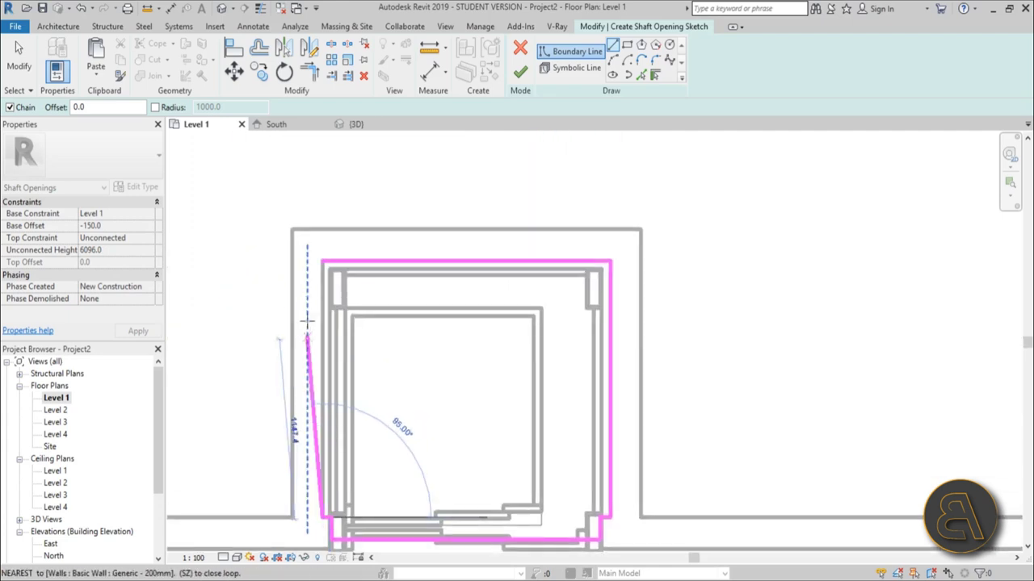
left_click(321, 263)
left_click(521, 74)
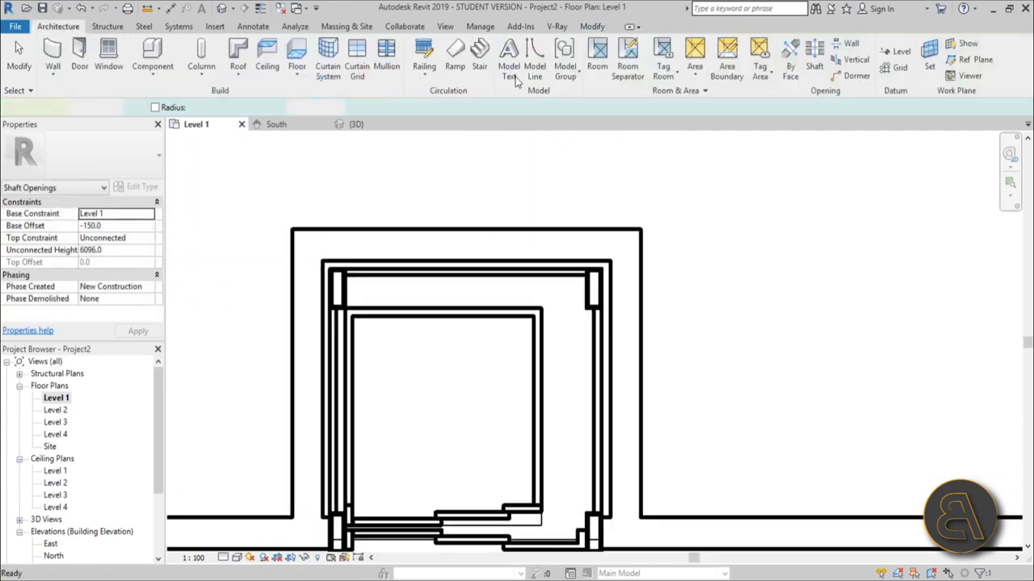
scroll(534, 288, "down", 3)
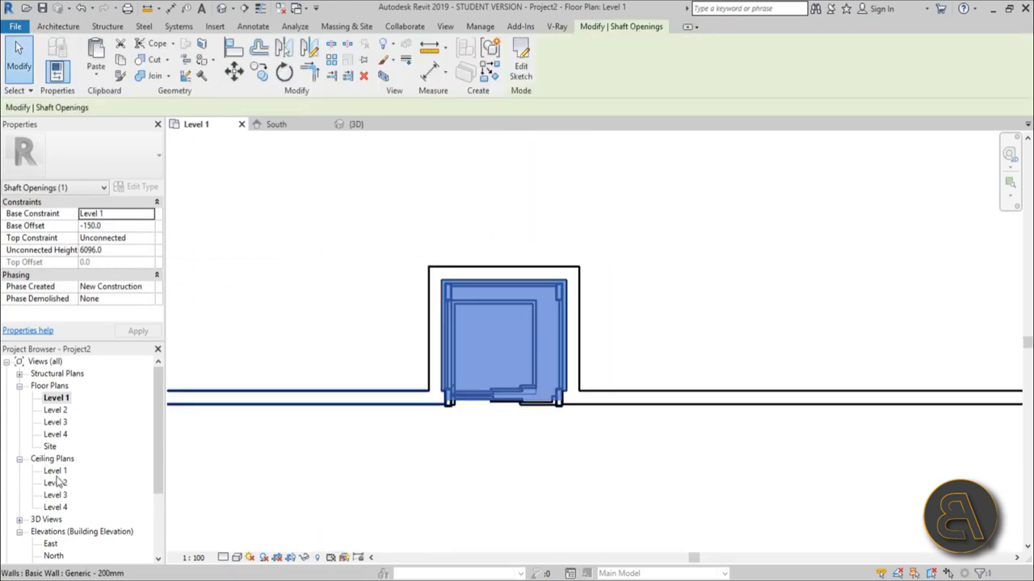
Step: Extend the top of the shaft opening in the 3D view upward through the Level 4 floor
left_click(223, 9)
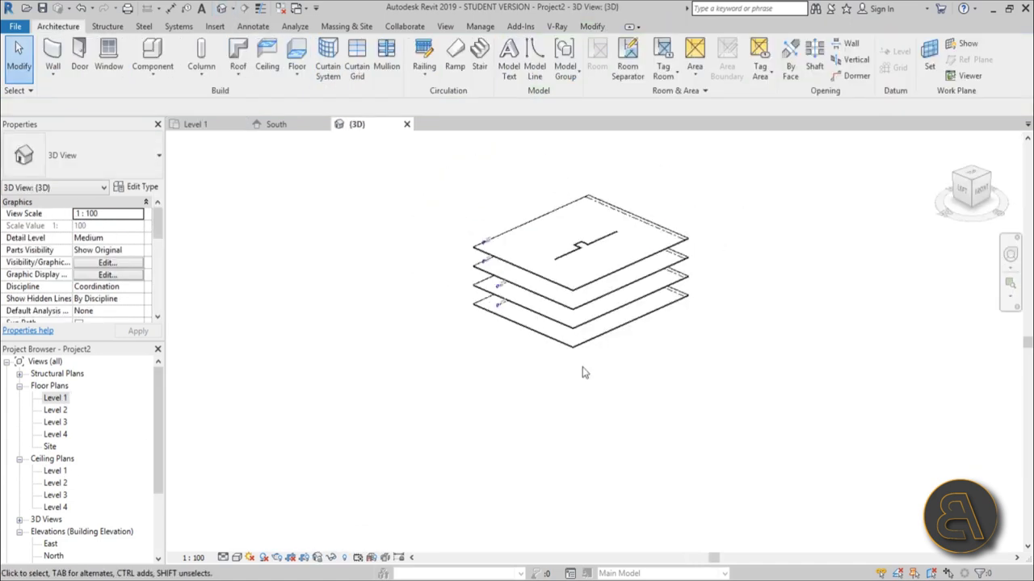
middle_click_drag(583, 369, 601, 299, "shift")
scroll(600, 299, "up", 5)
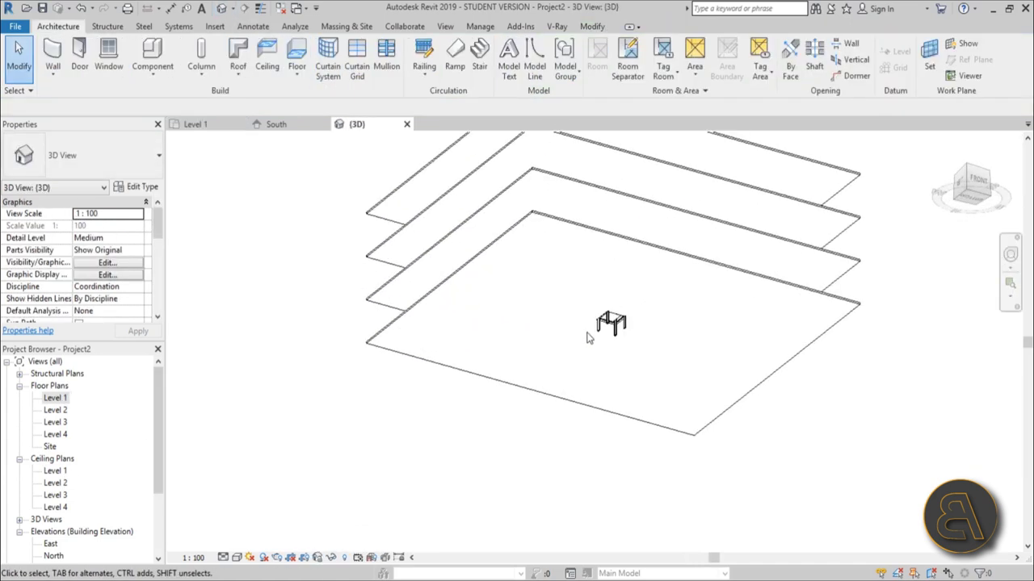
key("Tab")
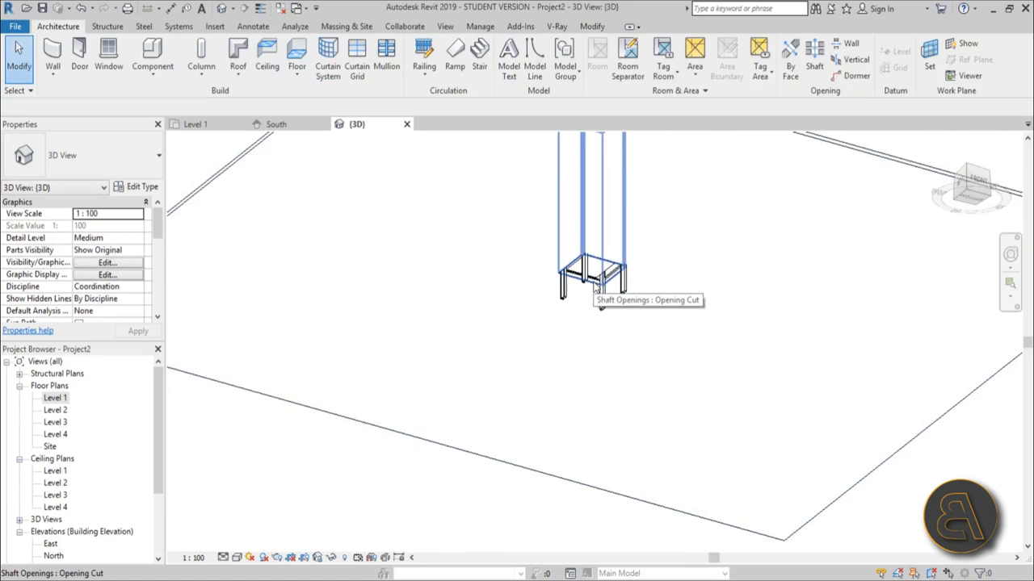
scroll(554, 387, "down", 3)
scroll(554, 388, "up", 1)
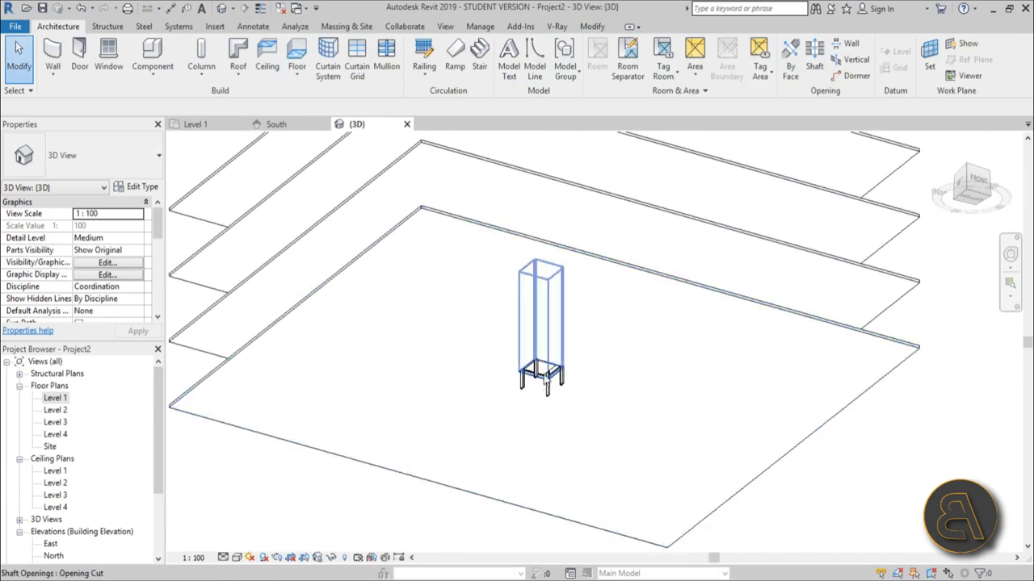
left_click(545, 381)
middle_click_drag(541, 266, 587, 517, "shift")
left_click_drag(549, 274, 559, 224)
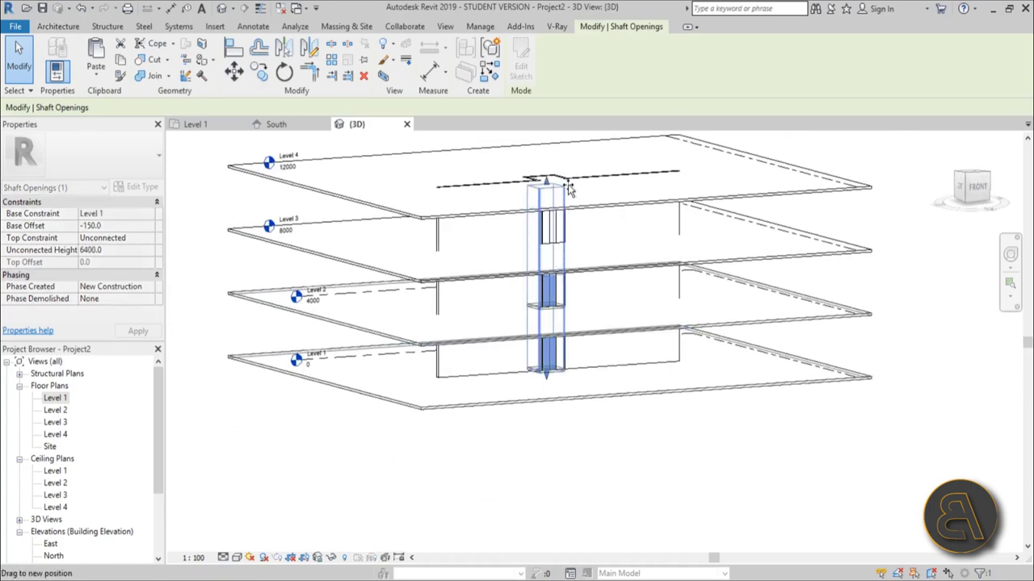
left_click_drag(570, 174, 572, 171)
middle_click_drag(571, 171, 397, 153, "shift")
key("Escape")
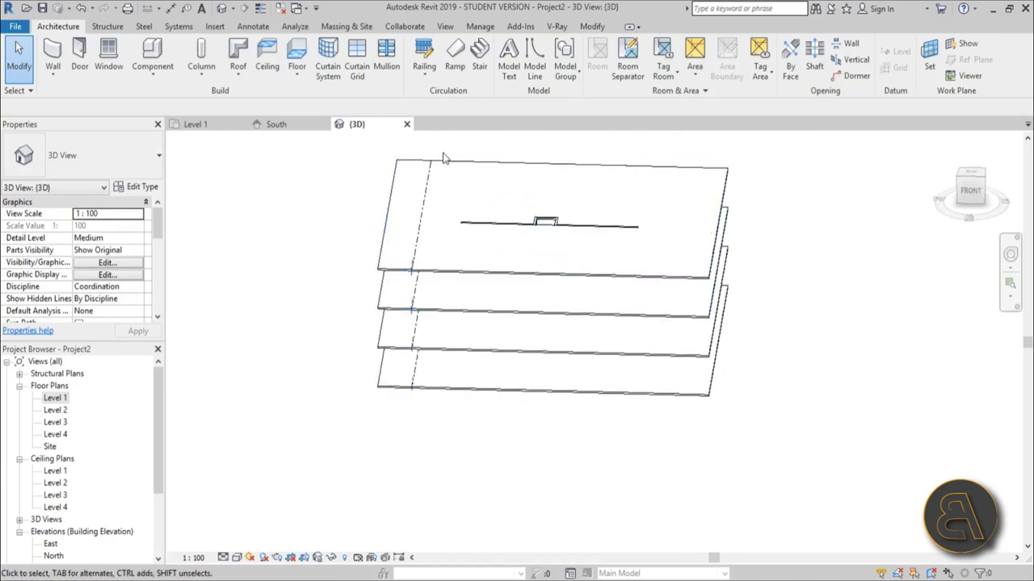
Step: Select the walls, elevator and shaft opening together and nudge them toward the rear of the floors on the Level 1 plan
left_click_drag(419, 151, 686, 505)
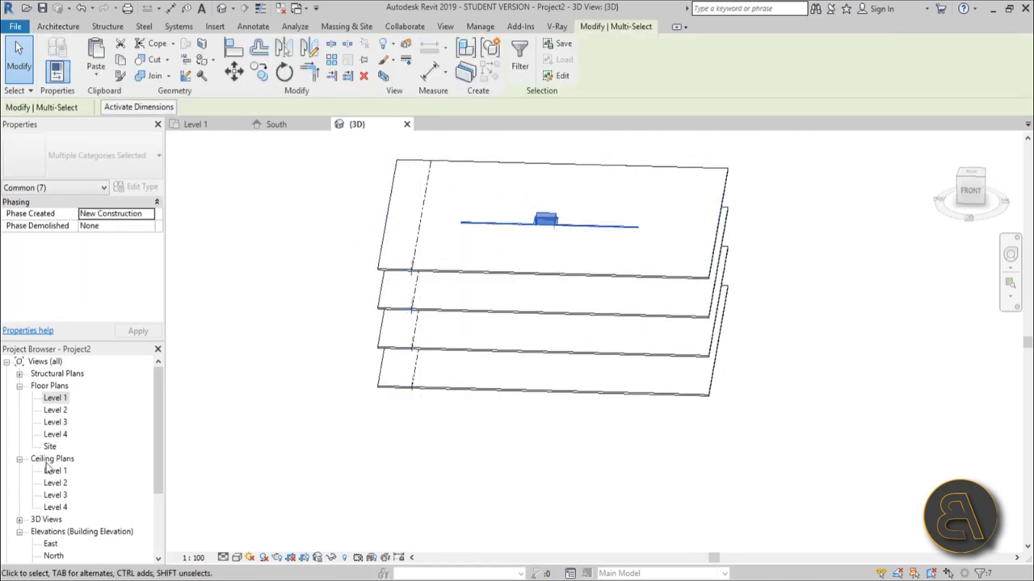
double_click(55, 398)
scroll(425, 328, "down", 3)
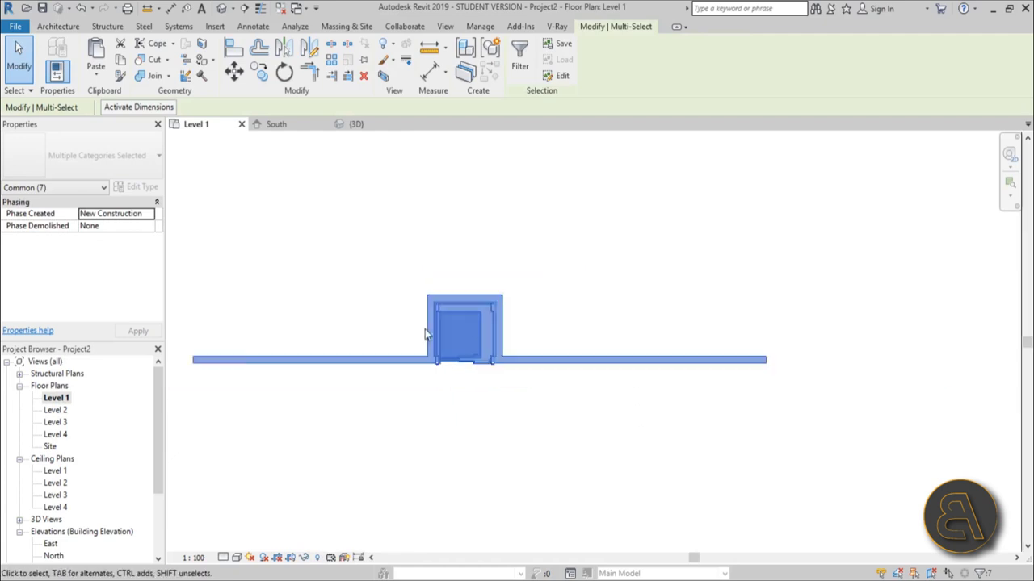
key("Up")
key("Up")
key("Up")
key("Up")
key("Up")
key("Up")
key("Up")
key("Up")
key("Up")
key("Up")
key("Up")
key("Up")
key("Up")
key("Up")
key("Up")
key("Up")
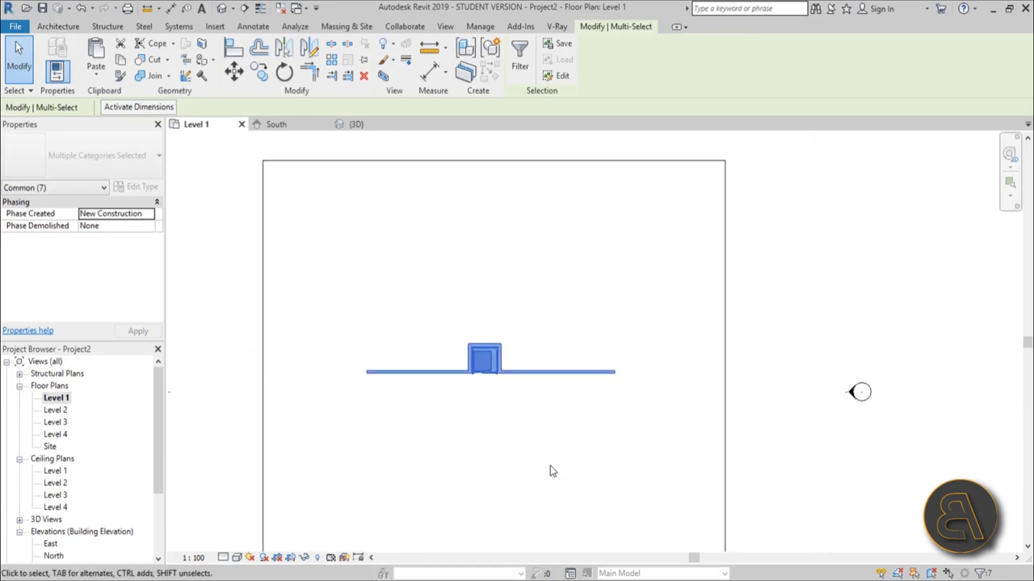
key("Up")
key("Up")
key("Up")
key("Up")
key("Up")
key("Up")
key("Up")
key("Up")
key("Up")
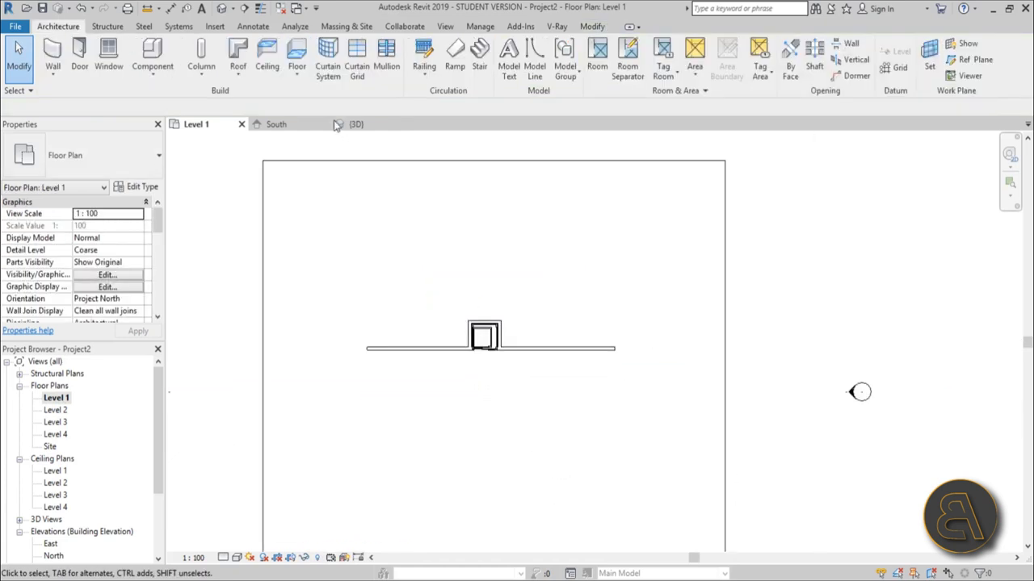
Step: Open the default 3D view and examine the shaft opening through all the floors
left_click(223, 8)
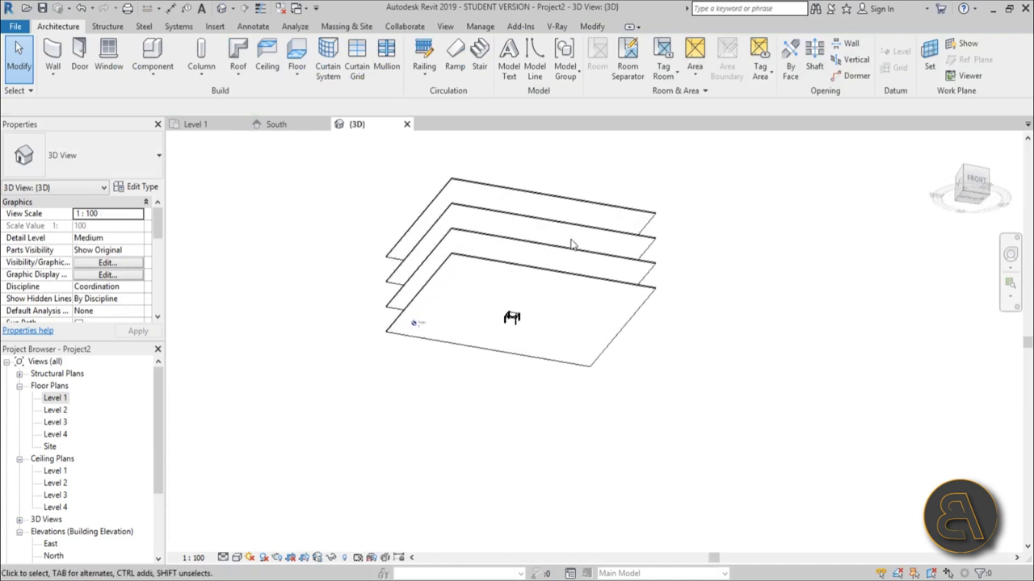
middle_click_drag(571, 245, 549, 305, "shift")
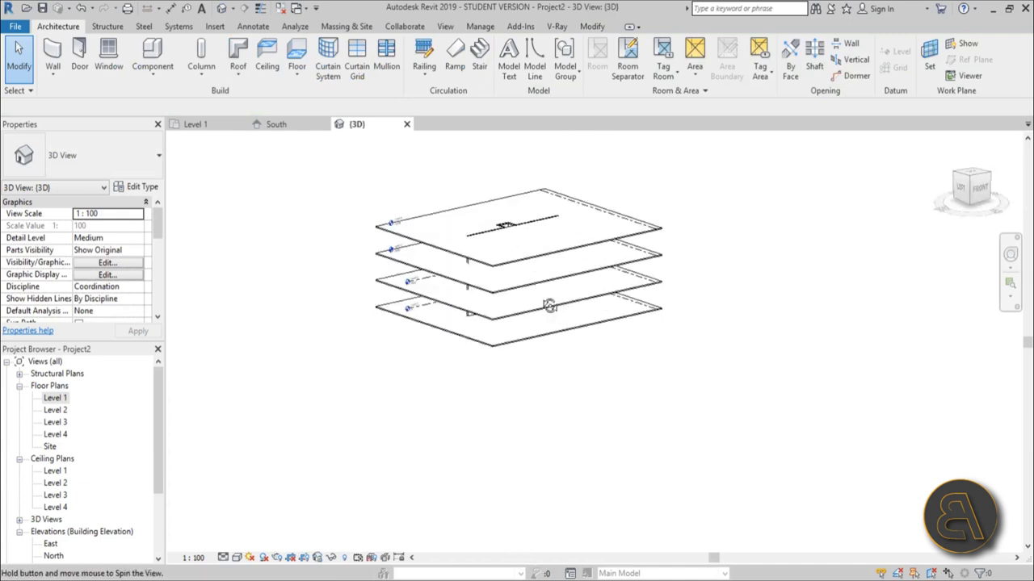
scroll(533, 295, "up", 4)
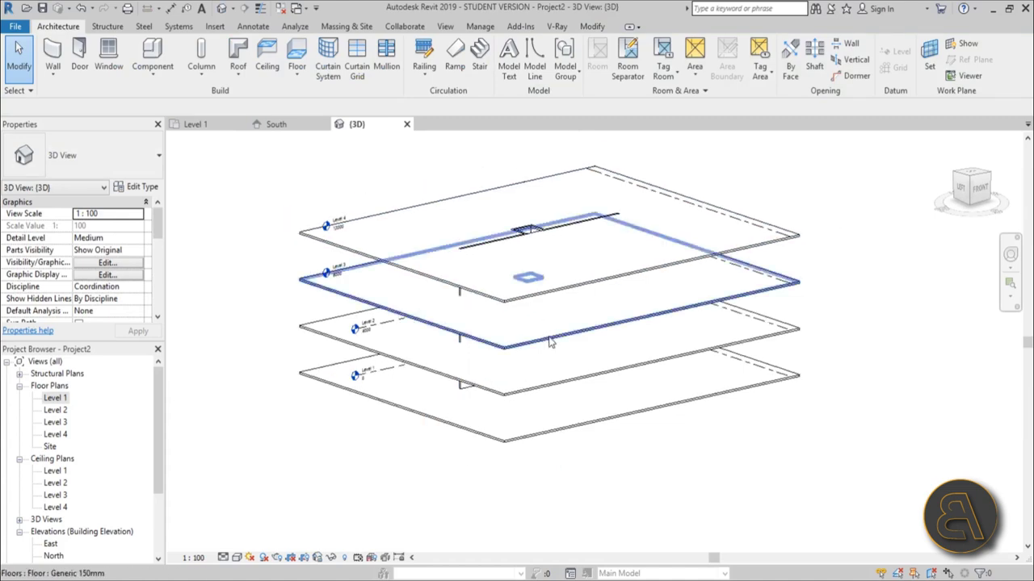
middle_click_drag(539, 301, 598, 323, "shift")
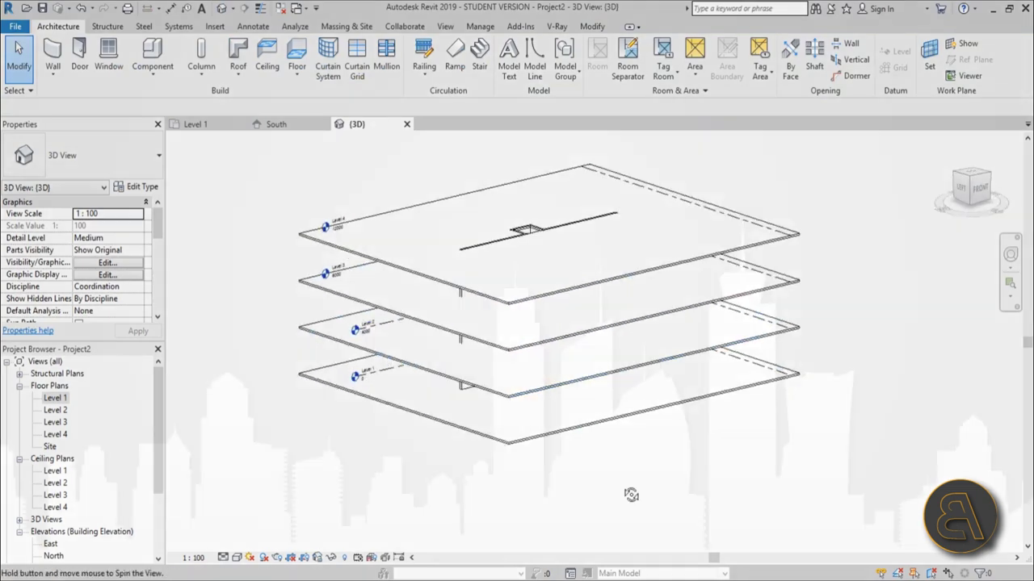